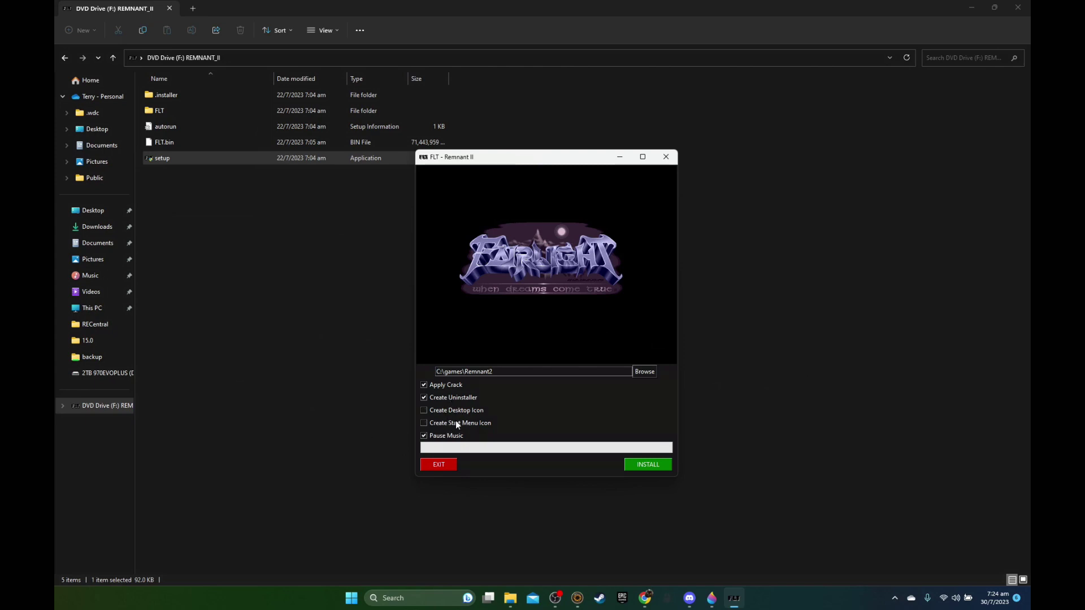
Step: Set the Remnant II installer's destination to D:\Games\Remnant2 and start the installation
click(644, 371)
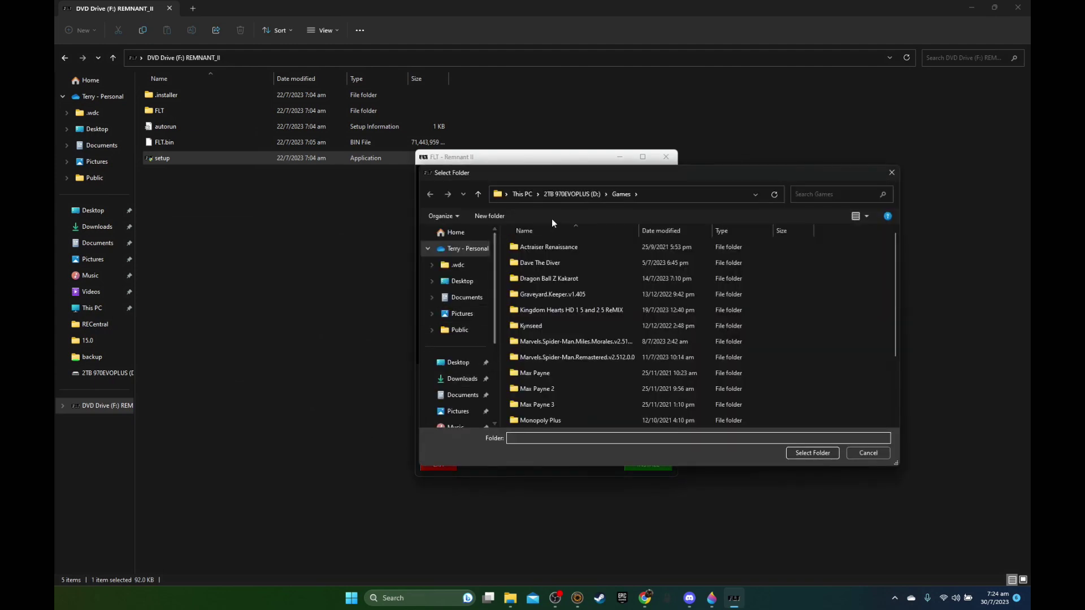
click(808, 453)
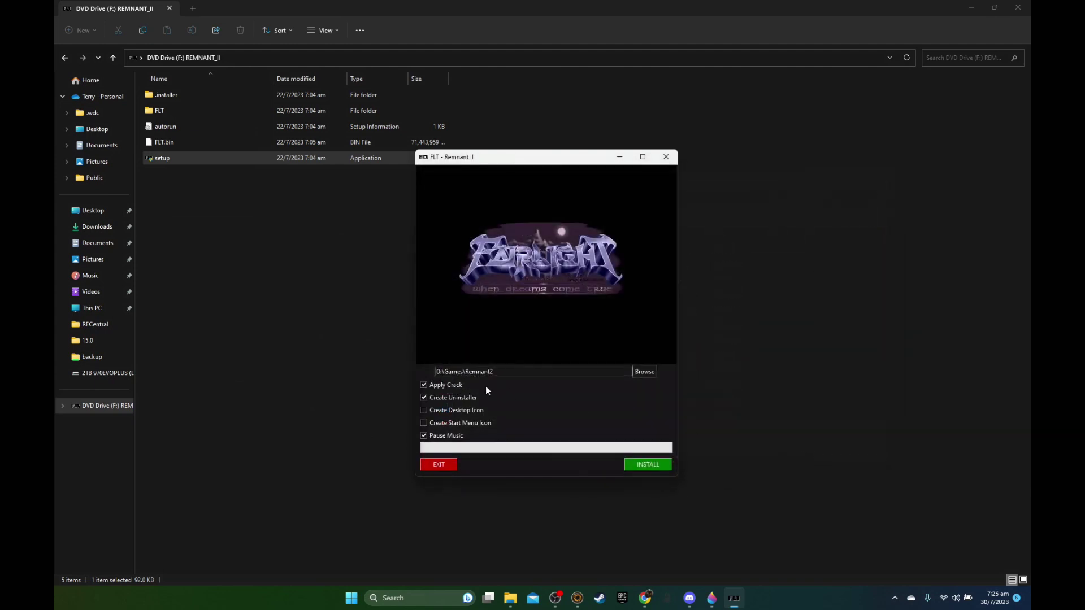
click(650, 469)
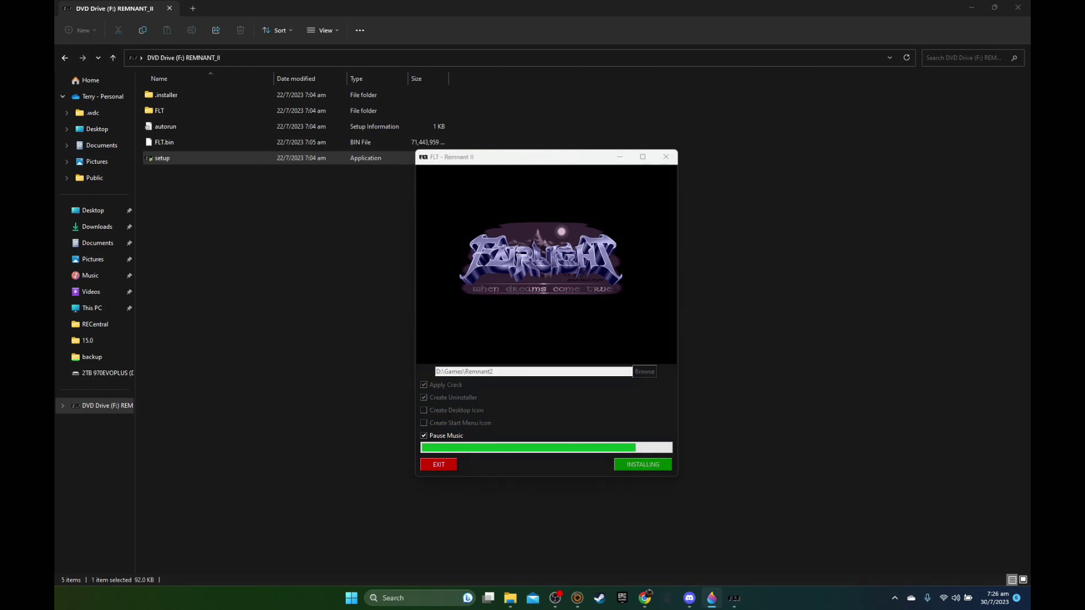
click(465, 340)
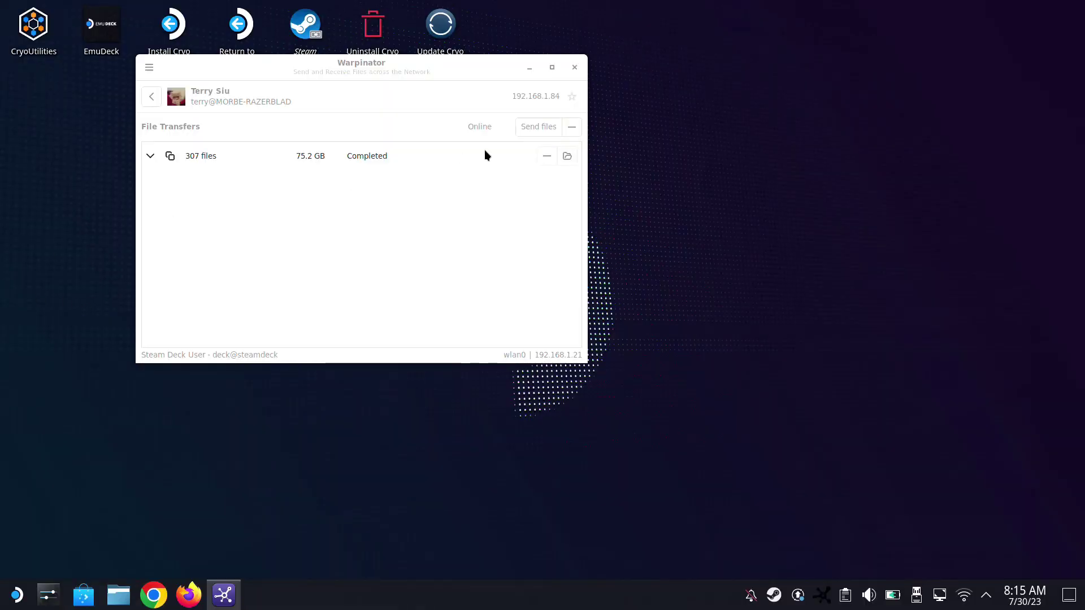
Step: Open the received files' location from Warpinator and go into the Remnant2 folder
click(564, 163)
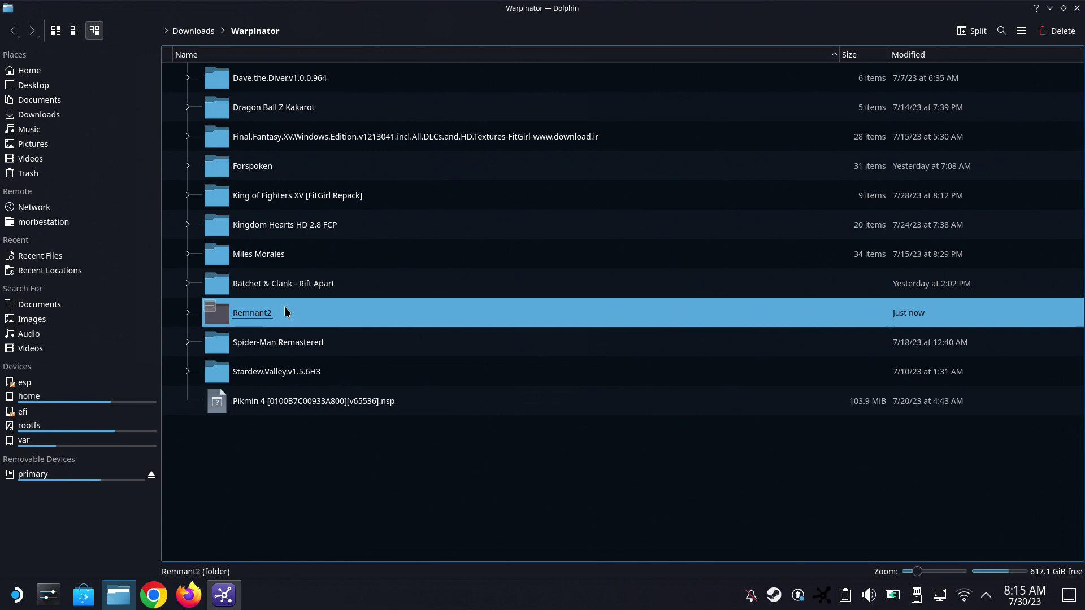
click(285, 312)
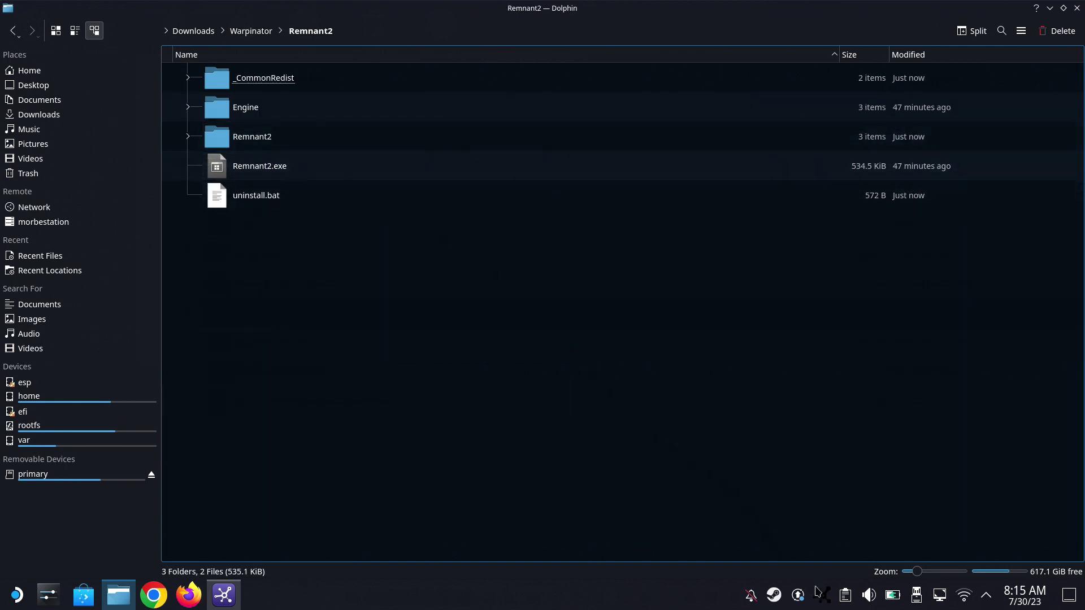
Step: Switch to Steam and show its game library
click(775, 595)
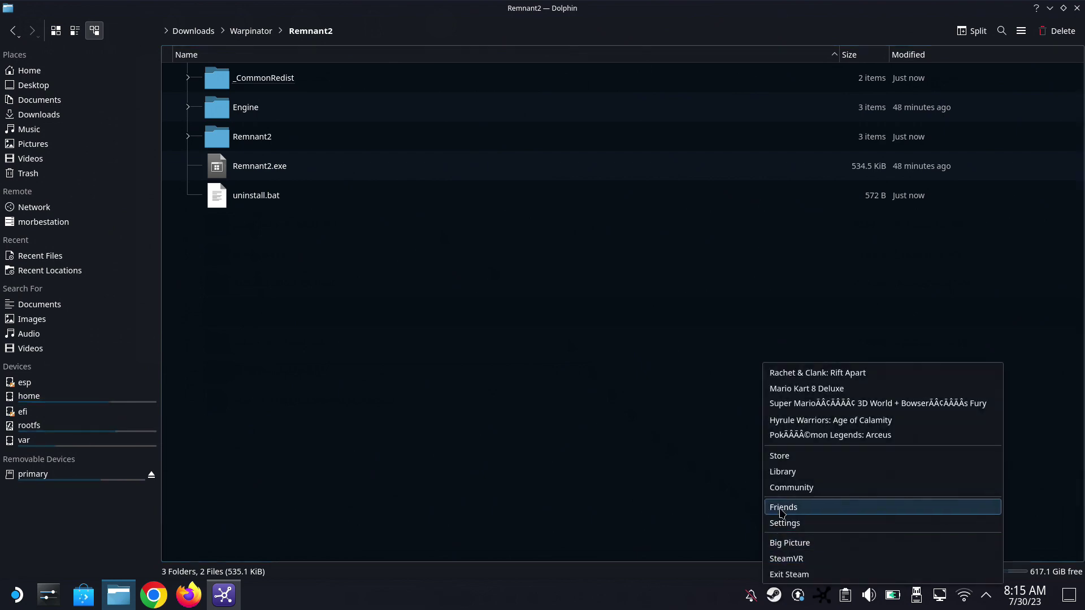
click(783, 472)
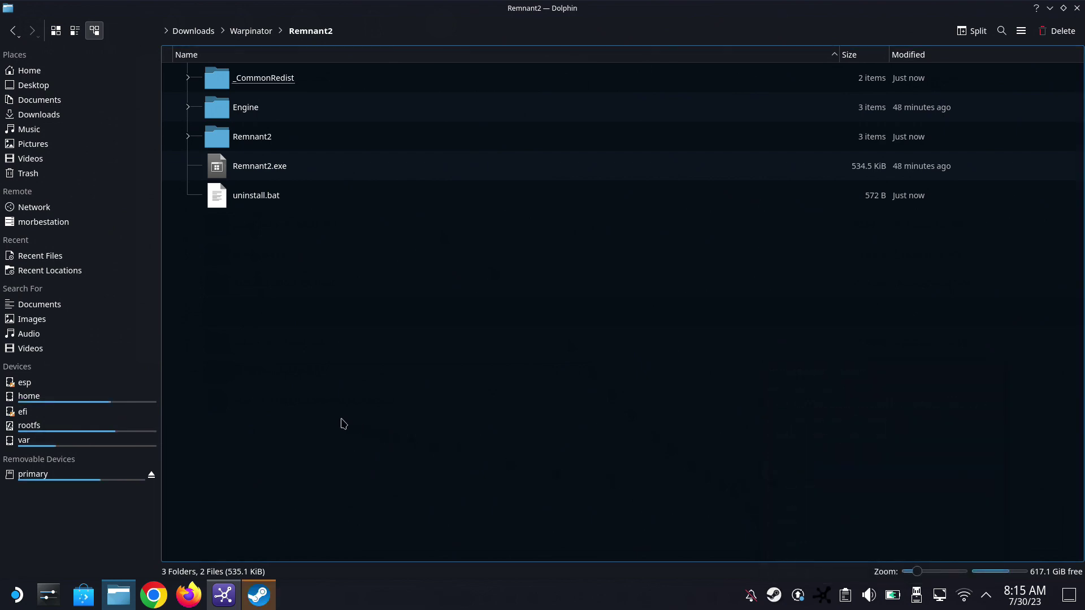
click(259, 595)
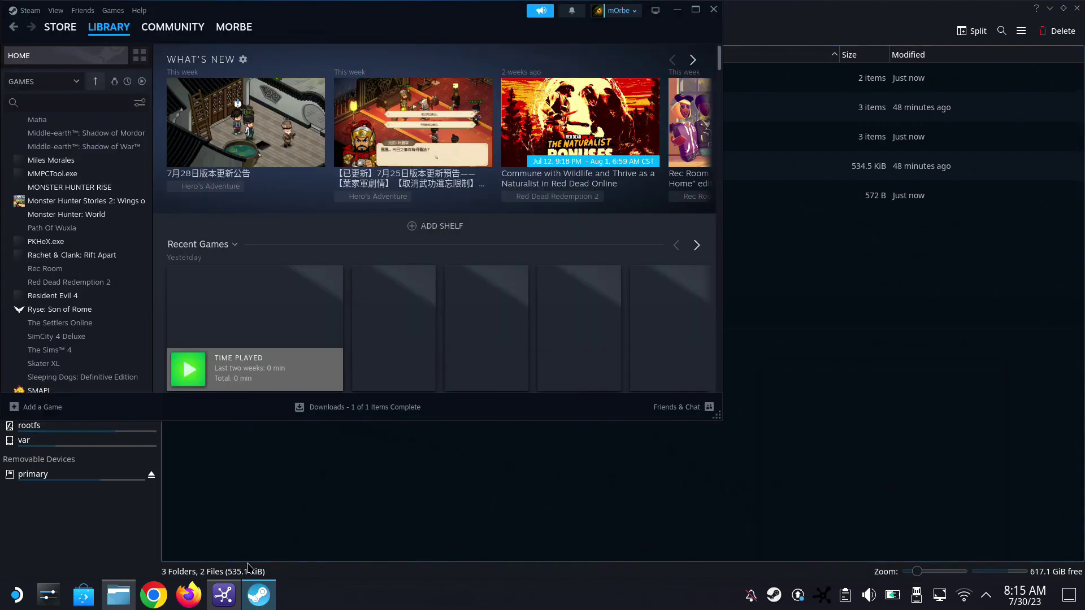
Step: Add Remnant2.exe from Downloads/Warpinator/Remnant2 to the library as a non-Steam game
click(40, 411)
click(117, 356)
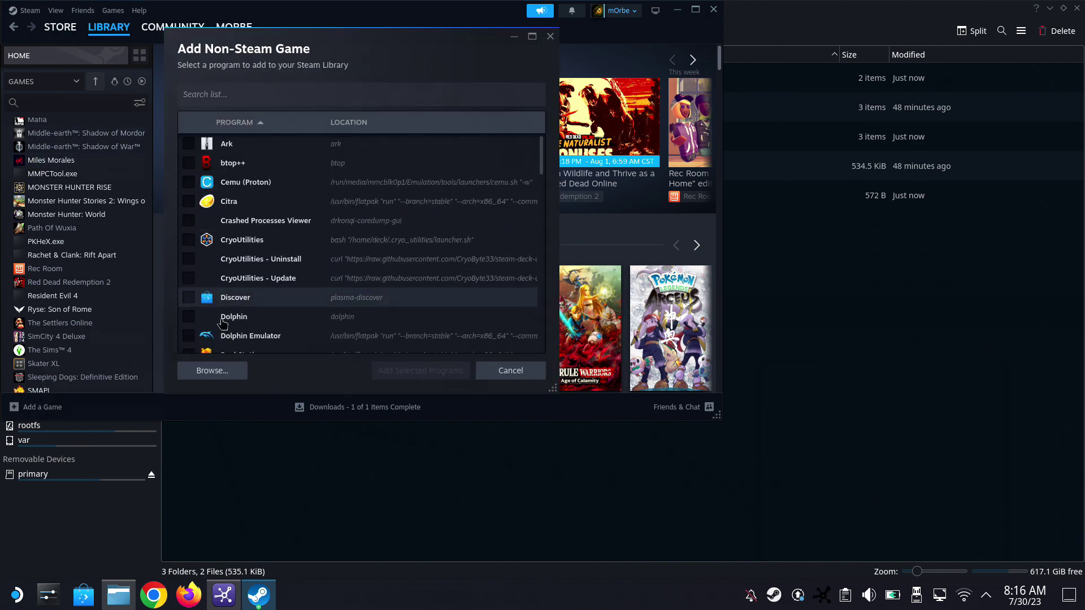
click(230, 372)
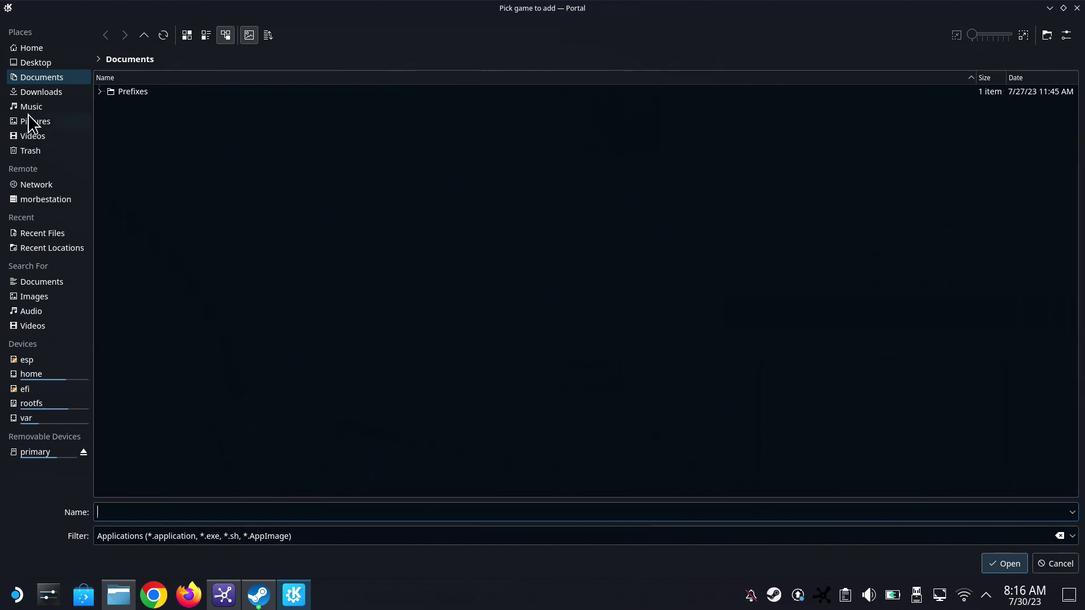
click(36, 94)
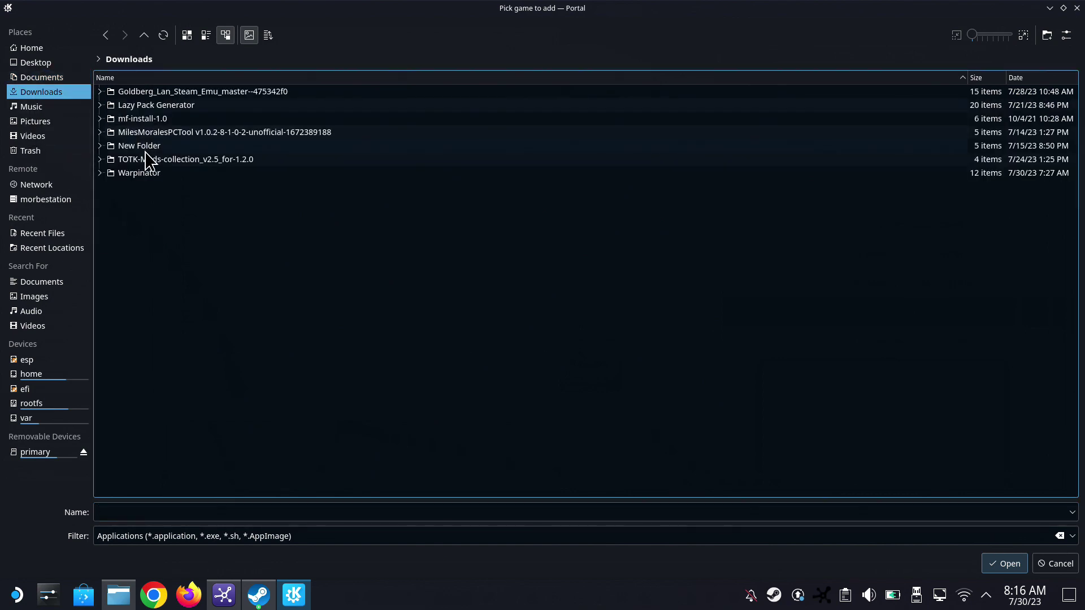
double_click(146, 173)
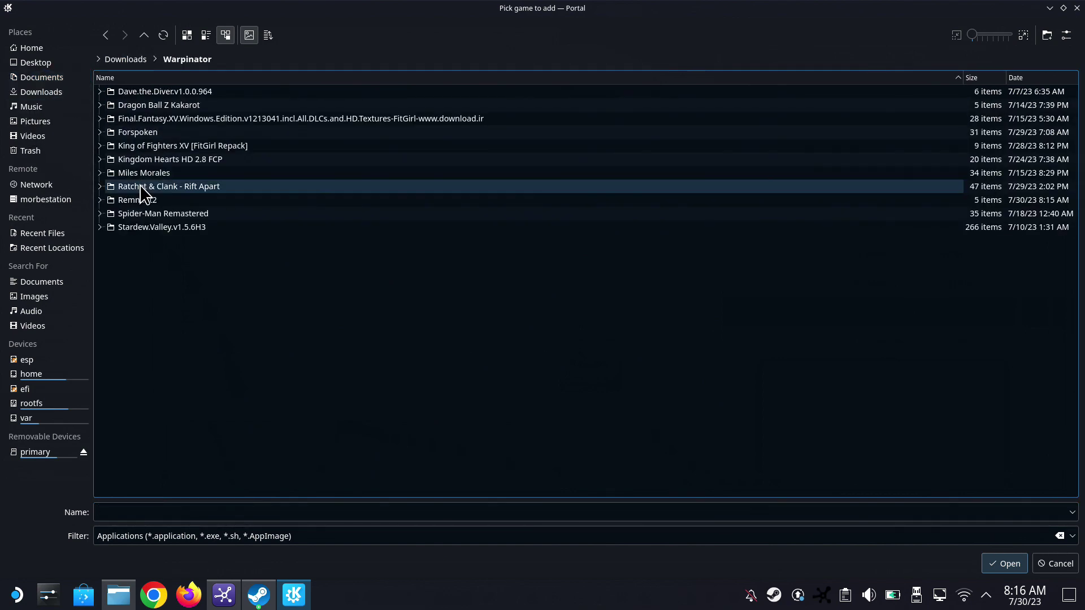
double_click(138, 200)
double_click(132, 135)
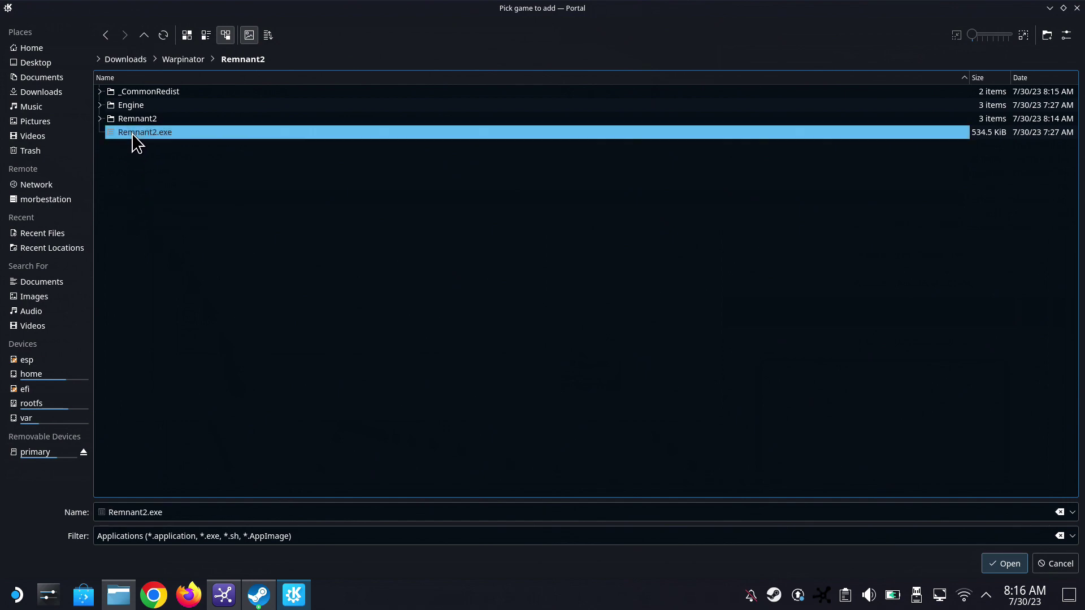
click(415, 367)
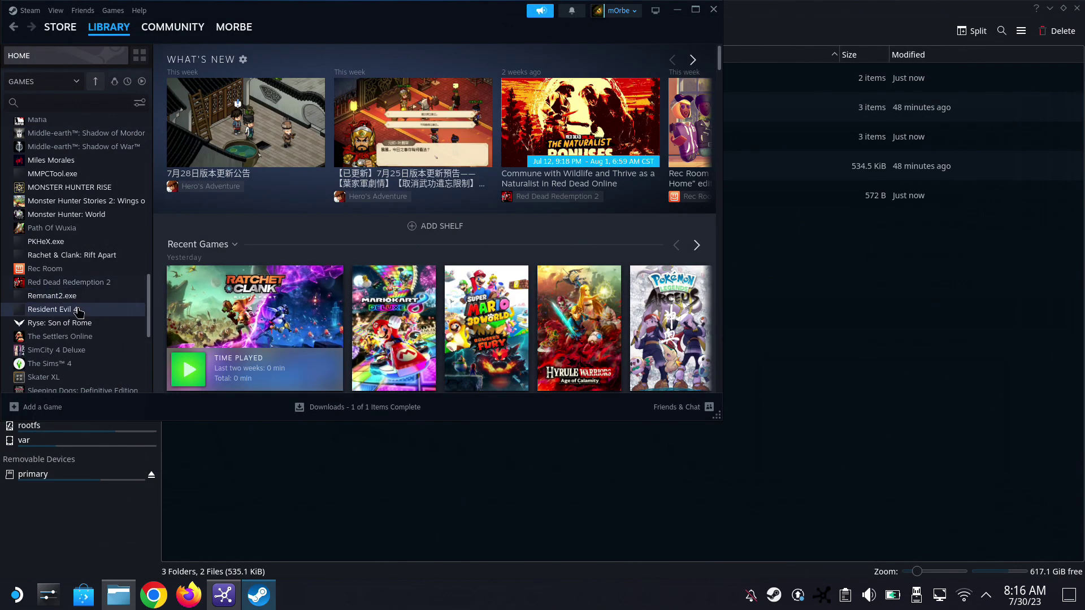
Step: Open the properties of the Remnant2.exe library entry and rename the shortcut to "Remnant 2"
click(76, 297)
right_click(78, 299)
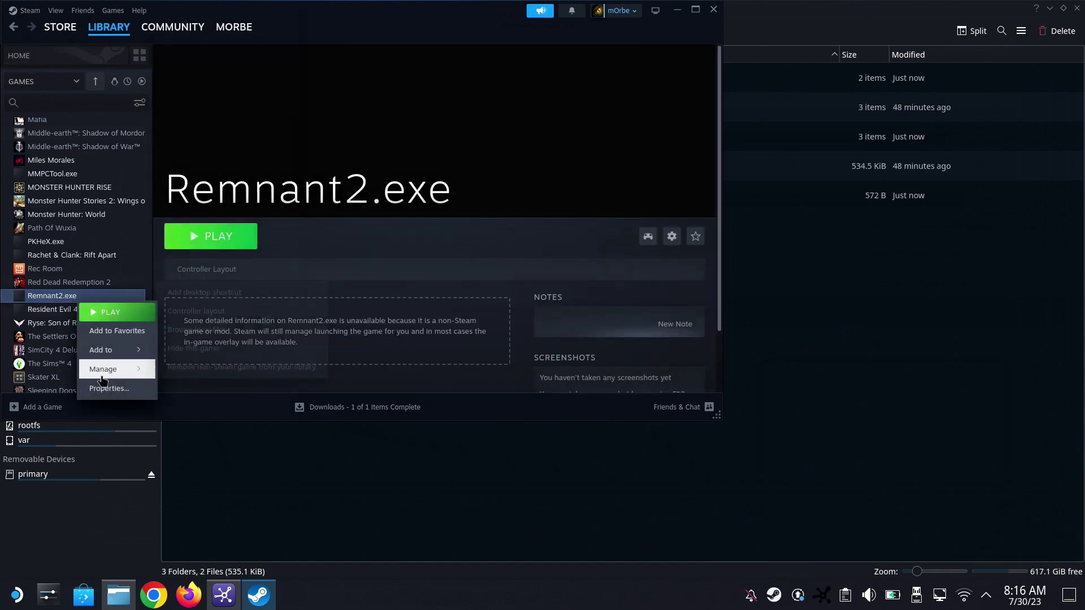
click(106, 388)
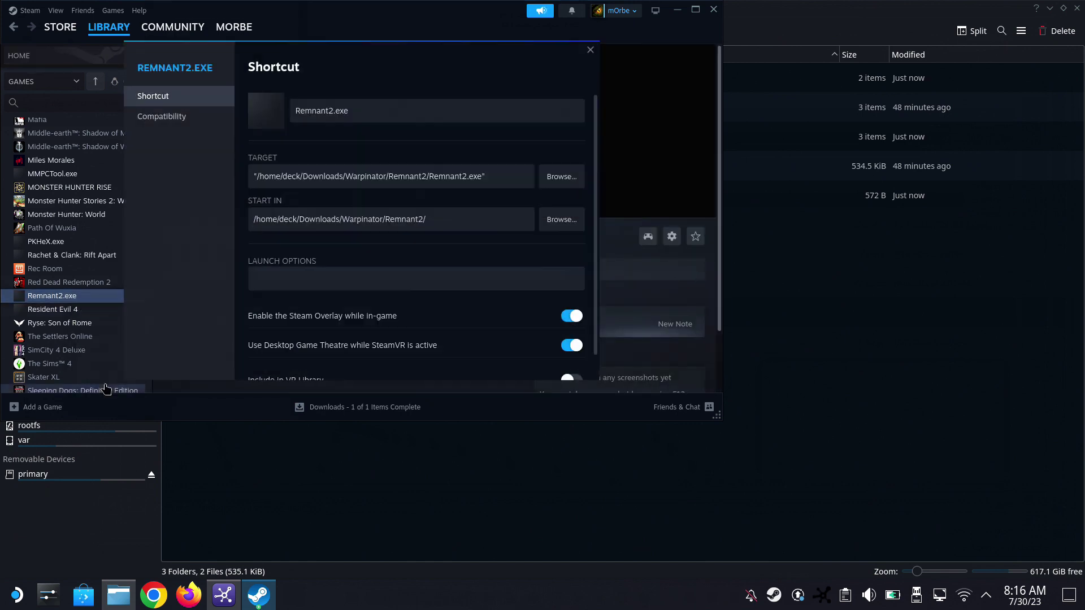
click(422, 116)
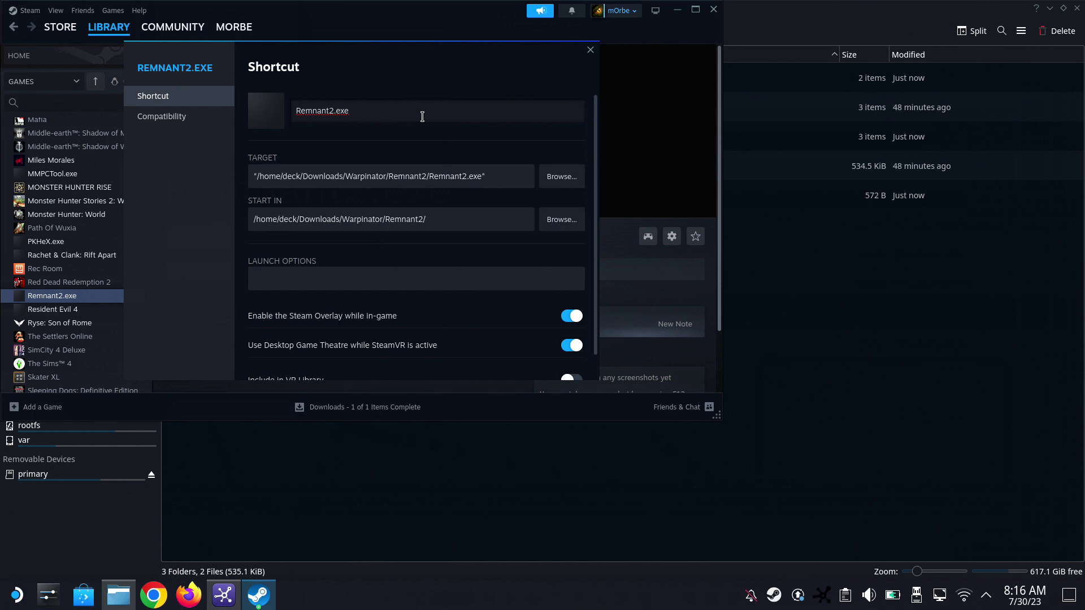
key(BackSpace)
key(BackSpace)
Step: Force the shortcut to use the Proton Experimental compatibility tool and close its properties
click(191, 127)
click(307, 104)
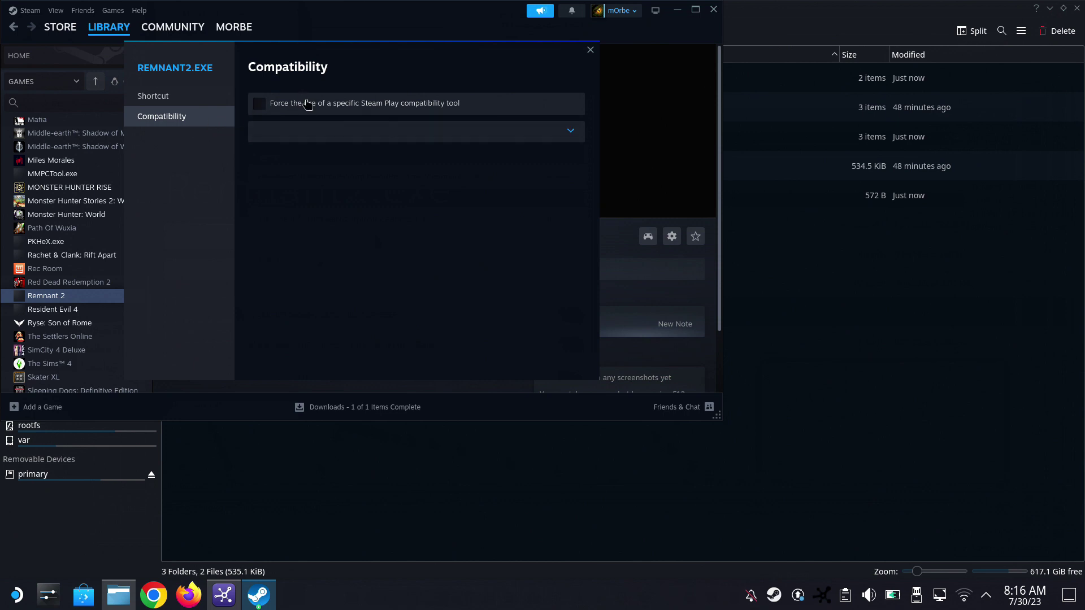
click(314, 145)
click(309, 187)
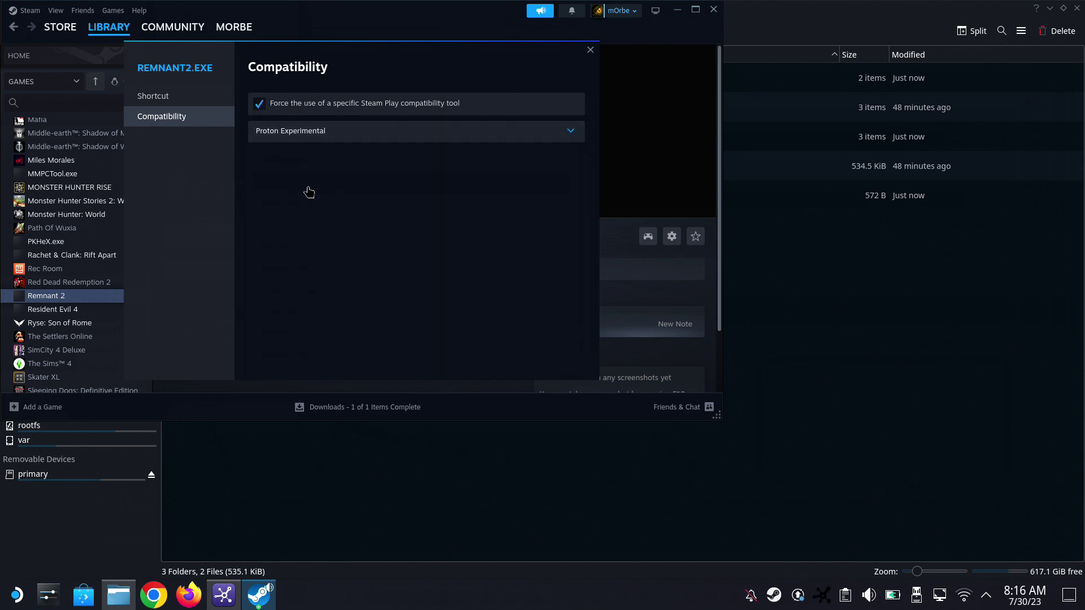
click(590, 50)
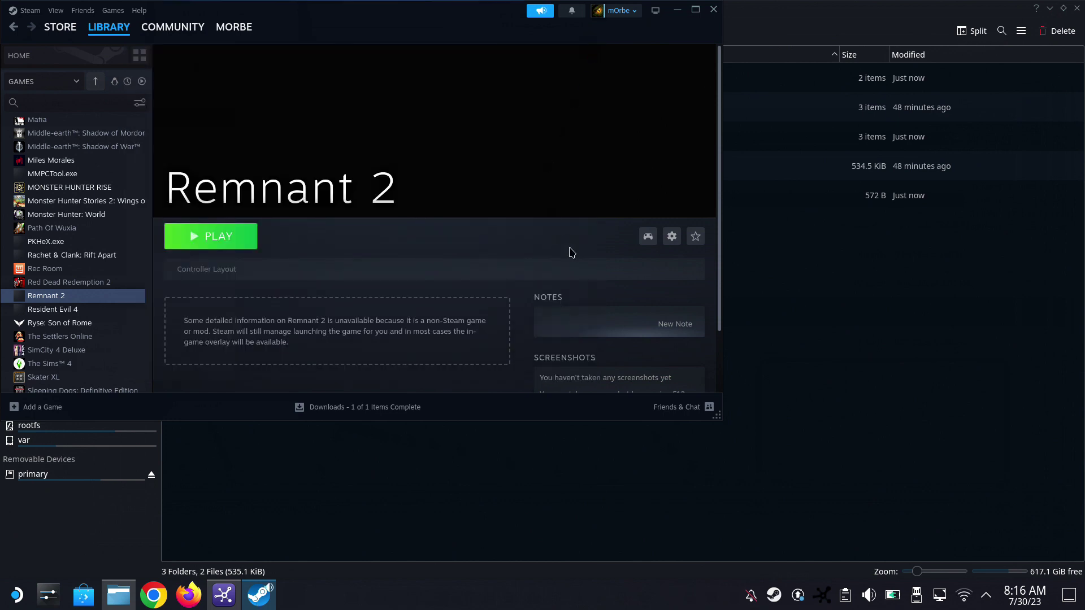
Step: Launch Remnant 2 with the forced compatibility tool and dismiss the dialog it raises
click(240, 246)
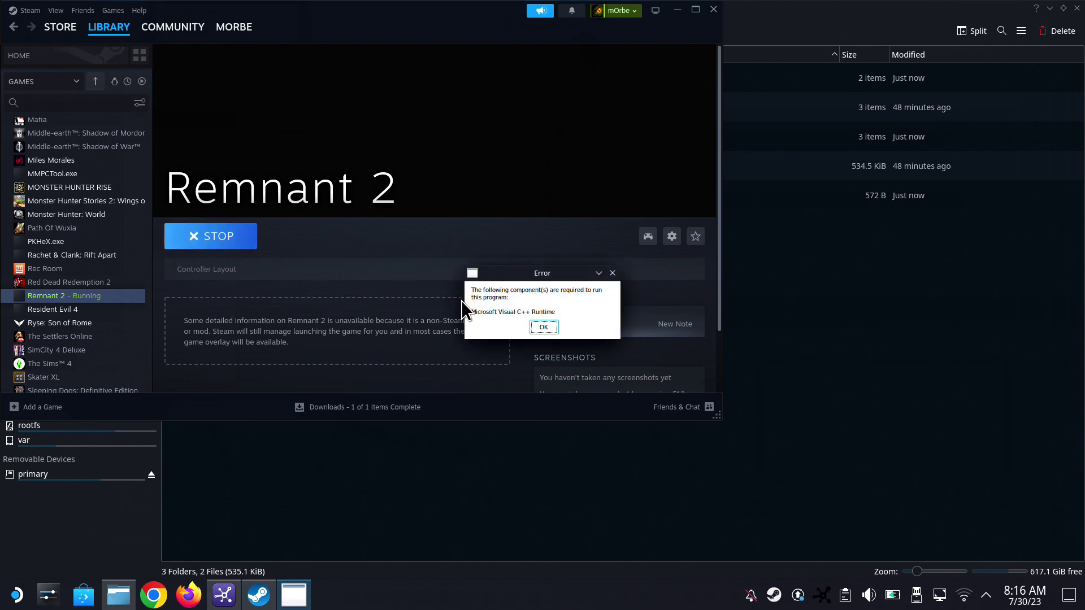
click(548, 328)
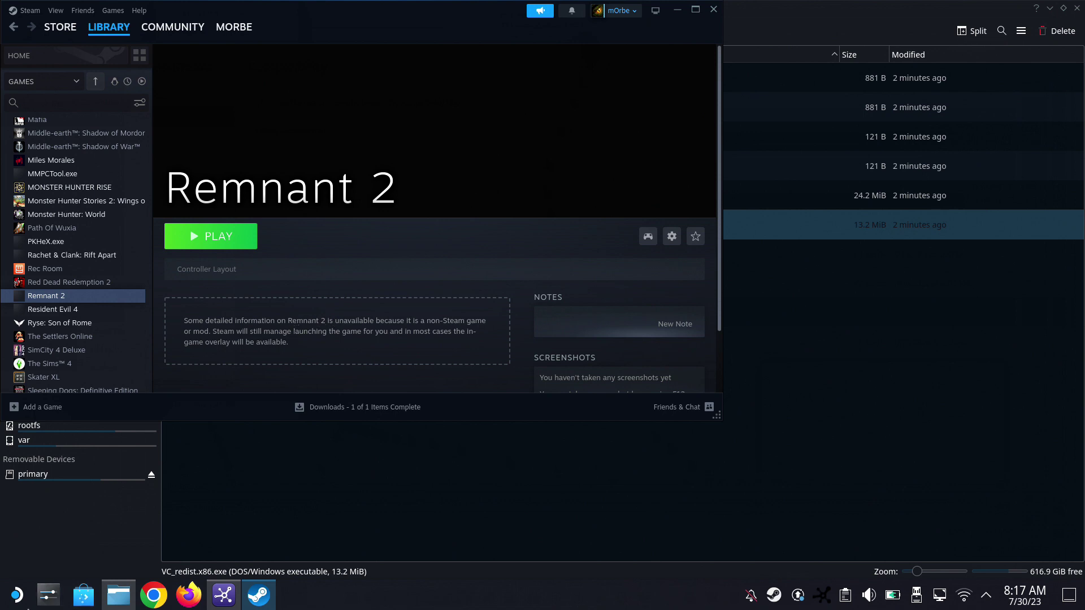
Step: Try to open the Remnant 2 non-Steam shortcut in Protontricks
click(16, 595)
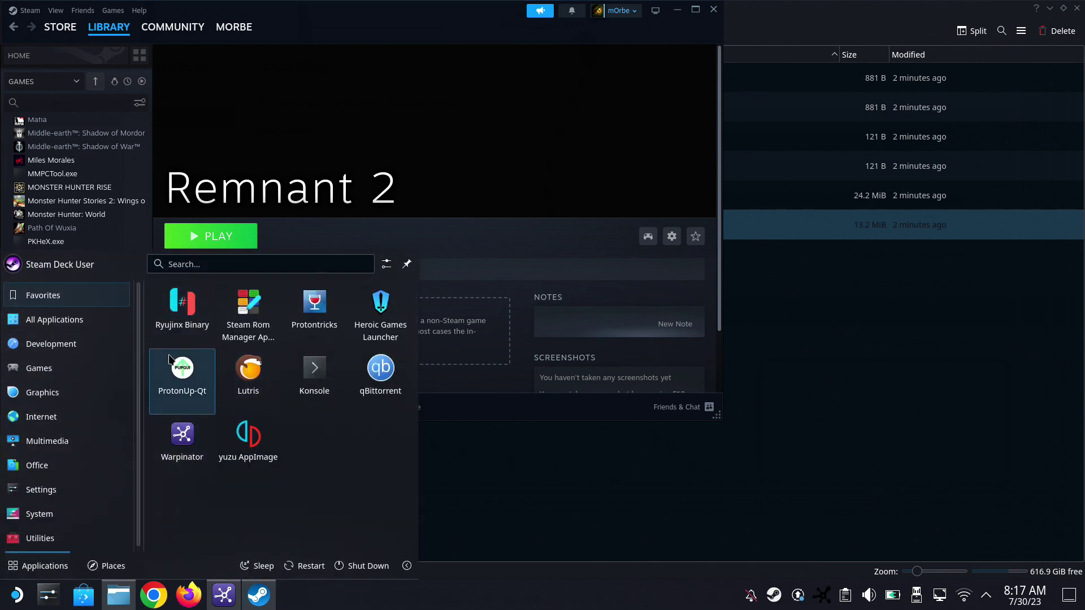
click(315, 308)
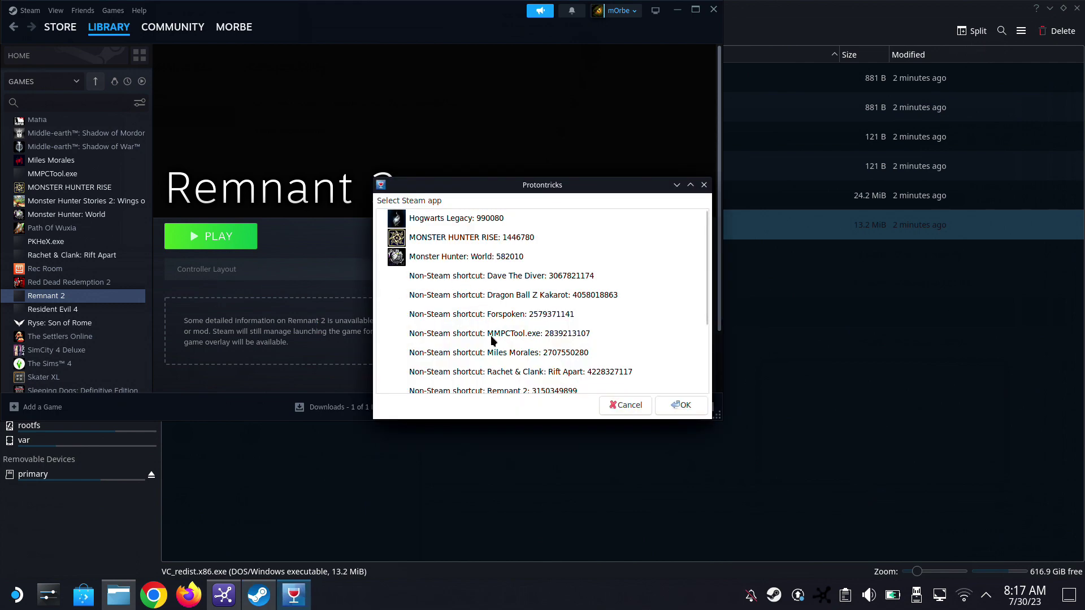
scroll(492, 339, down, 1)
click(532, 365)
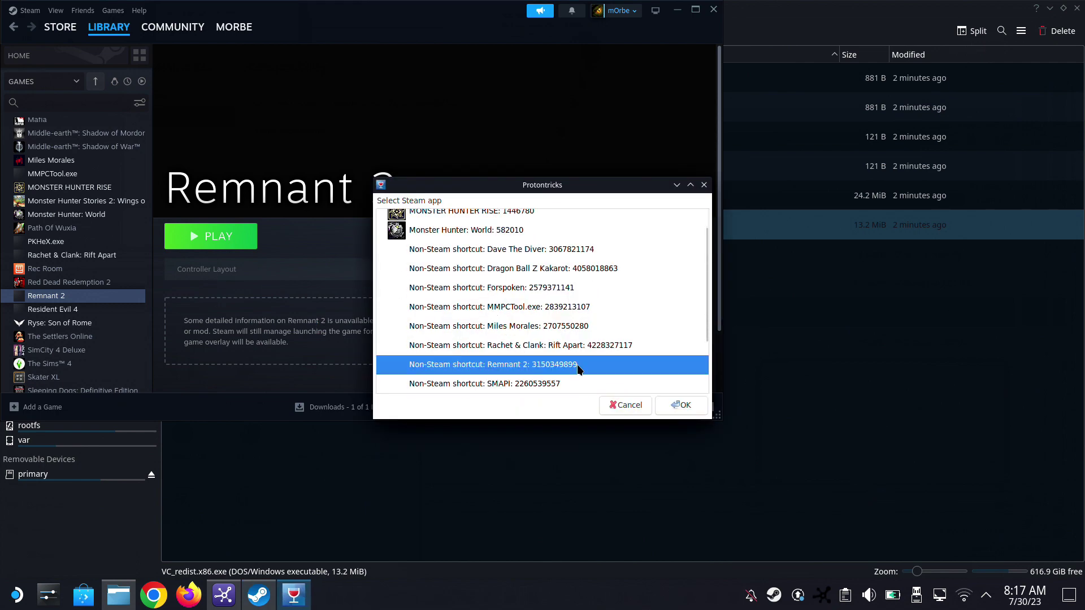
click(680, 404)
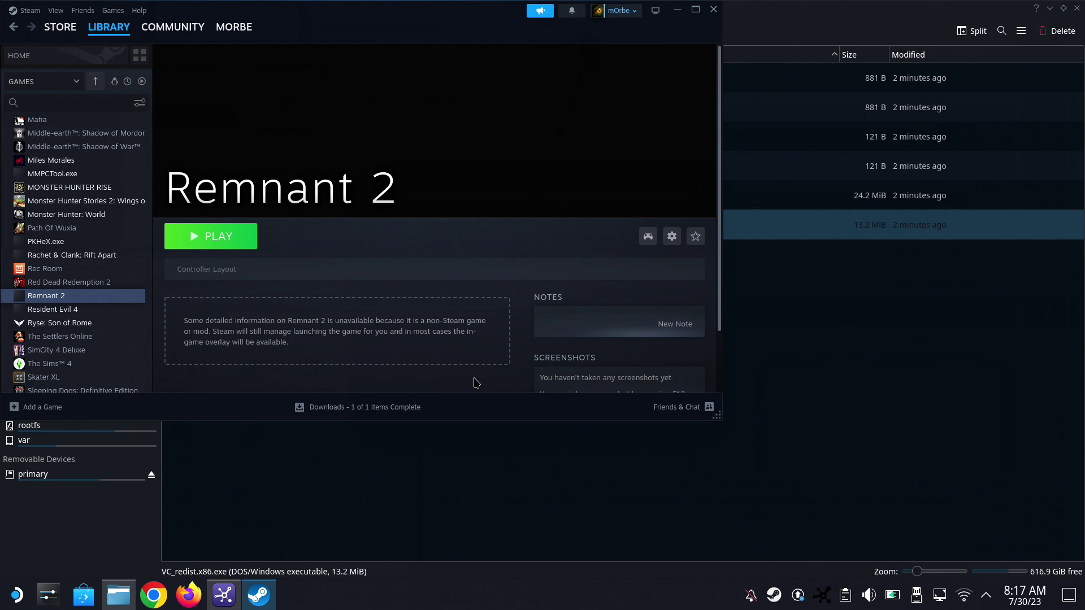
Step: Minimize the file manager, Steam and Warpinator windows to clear the desktop
click(1048, 11)
click(678, 10)
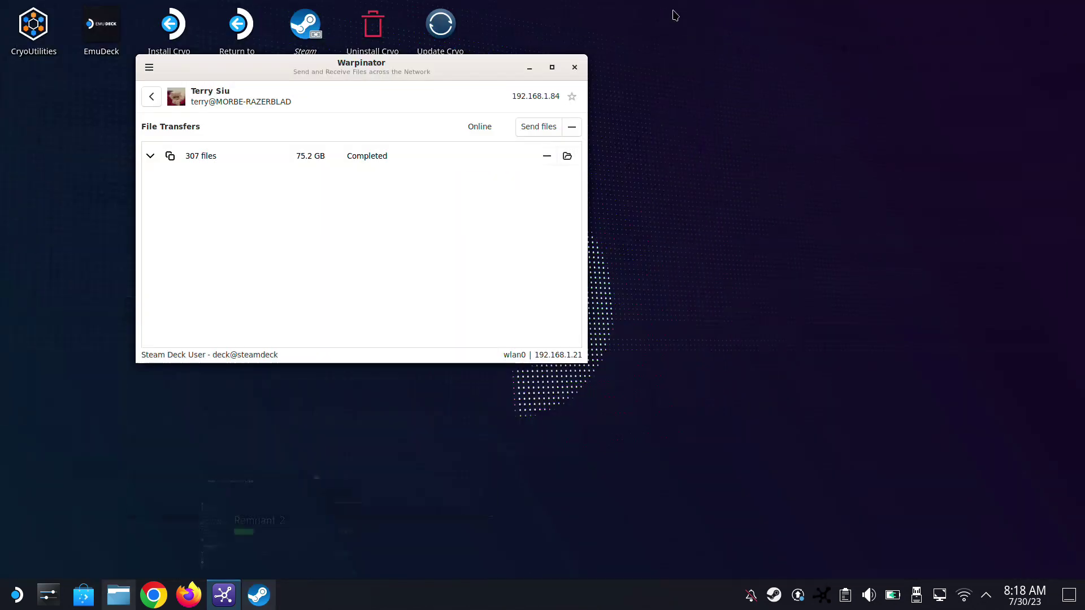
click(530, 68)
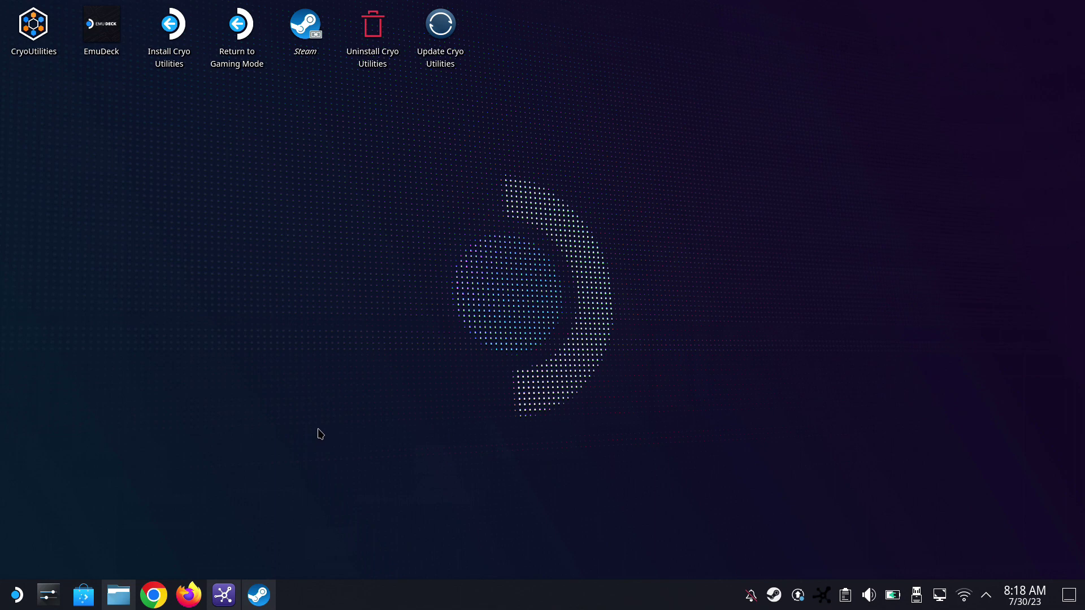
Step: Restore the Steam window and load the Remnant 2 non-Steam shortcut's prefix in Protontricks
mouse_move(273, 606)
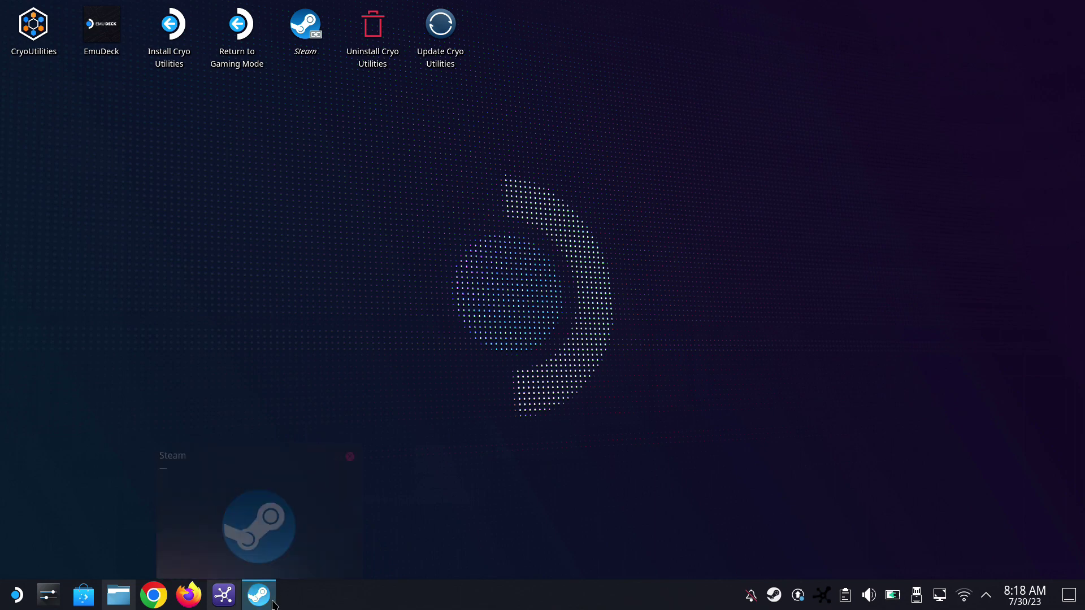
click(273, 605)
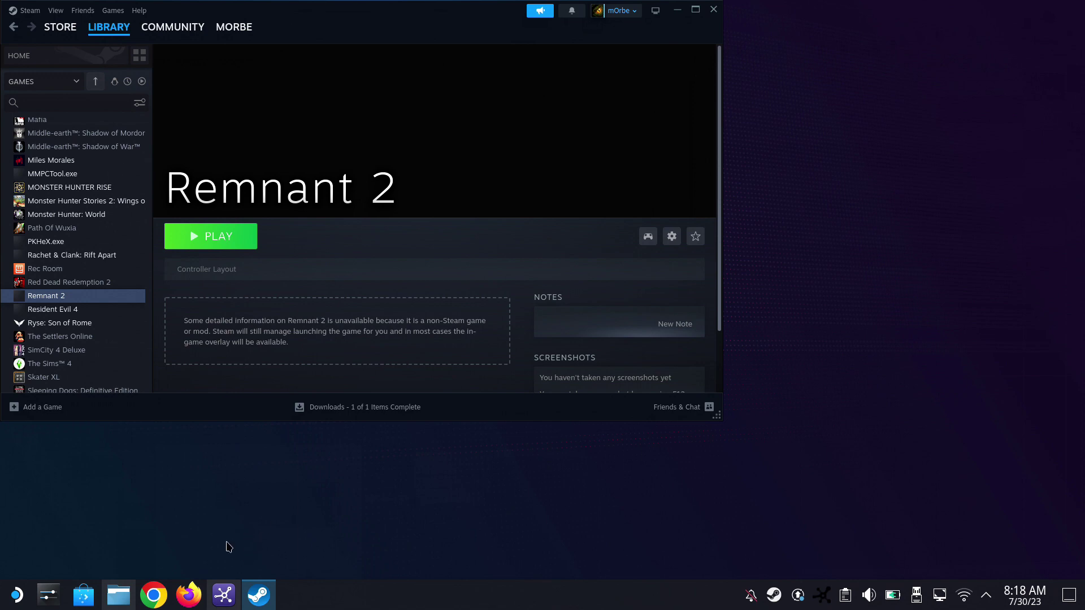
click(16, 595)
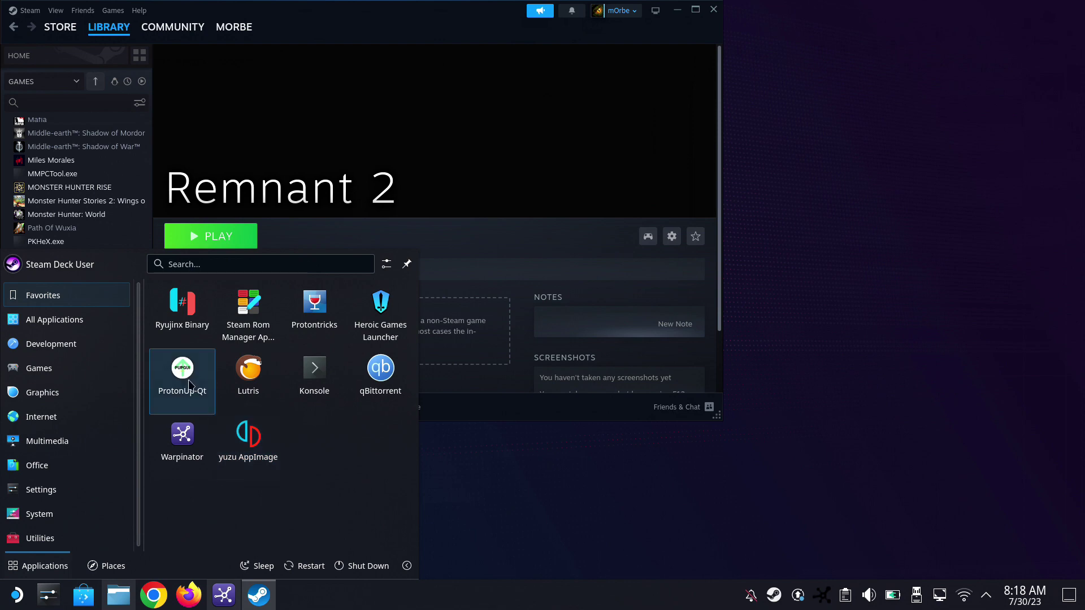
click(306, 312)
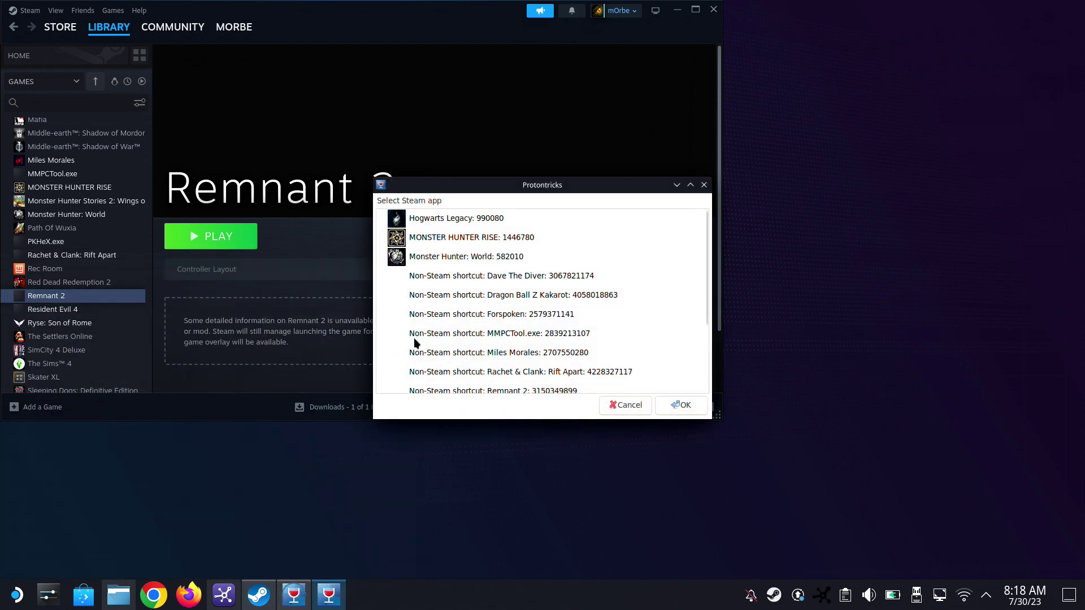
scroll(493, 364, down, 1)
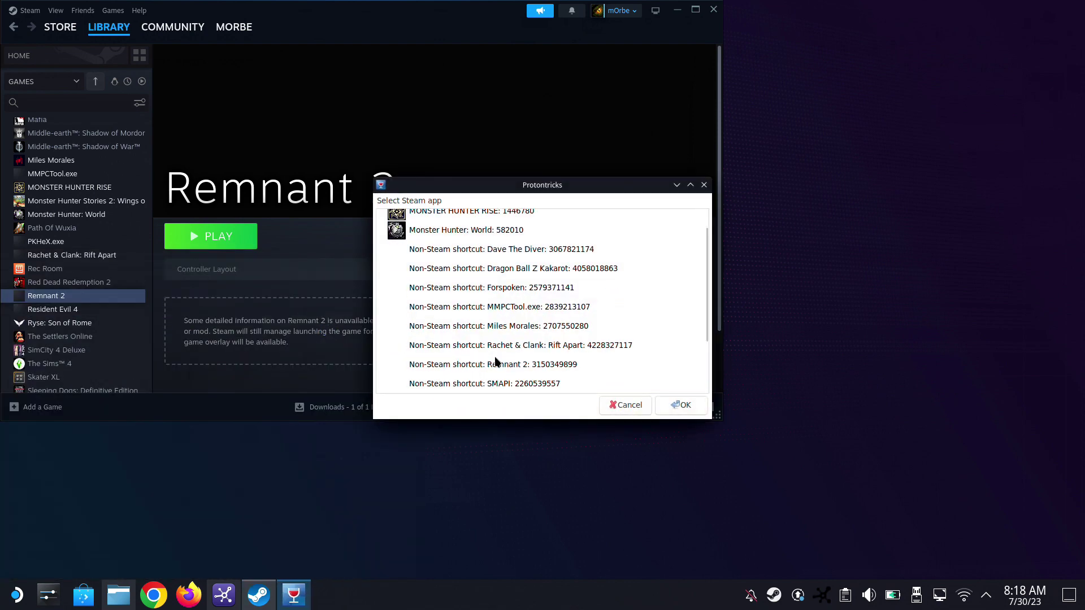
click(522, 364)
click(681, 405)
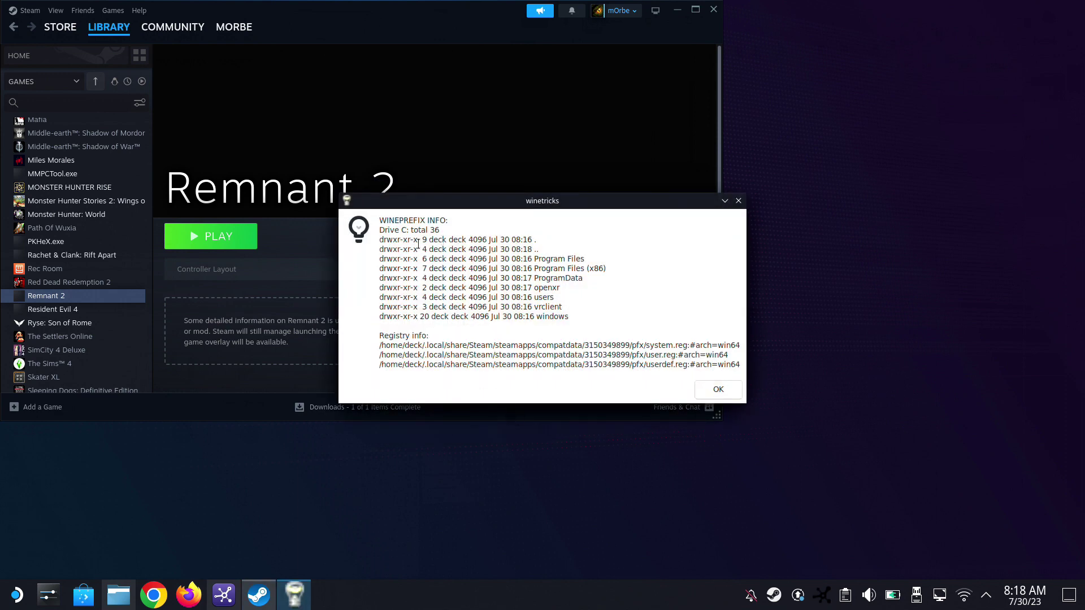
Step: Dismiss the two Winetricks dialogs, minimize Steam, and continue with the default wineprefix
drag(418, 249, 546, 365)
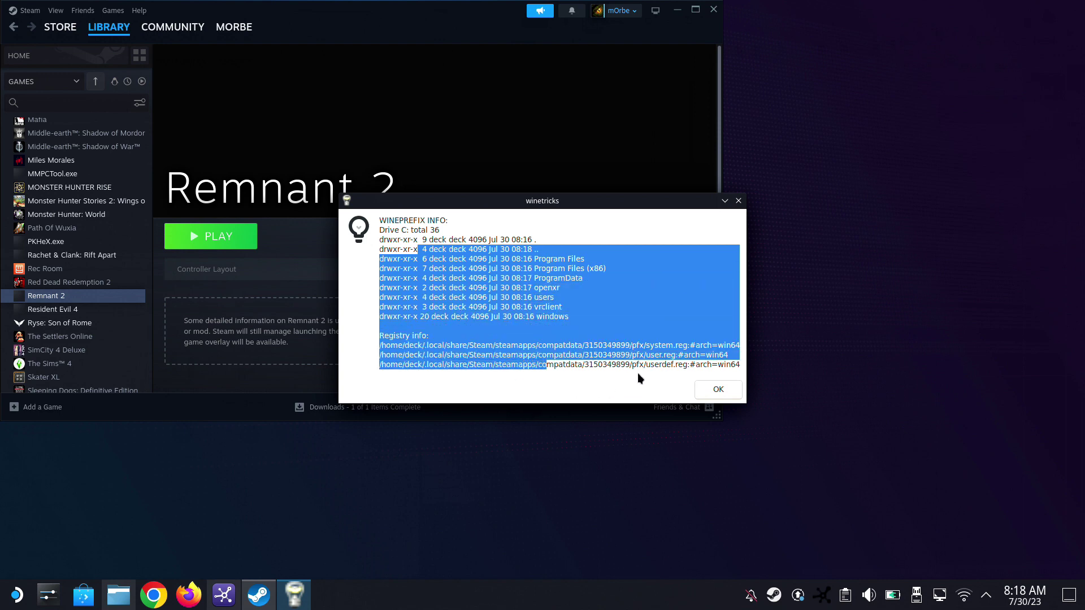
click(711, 386)
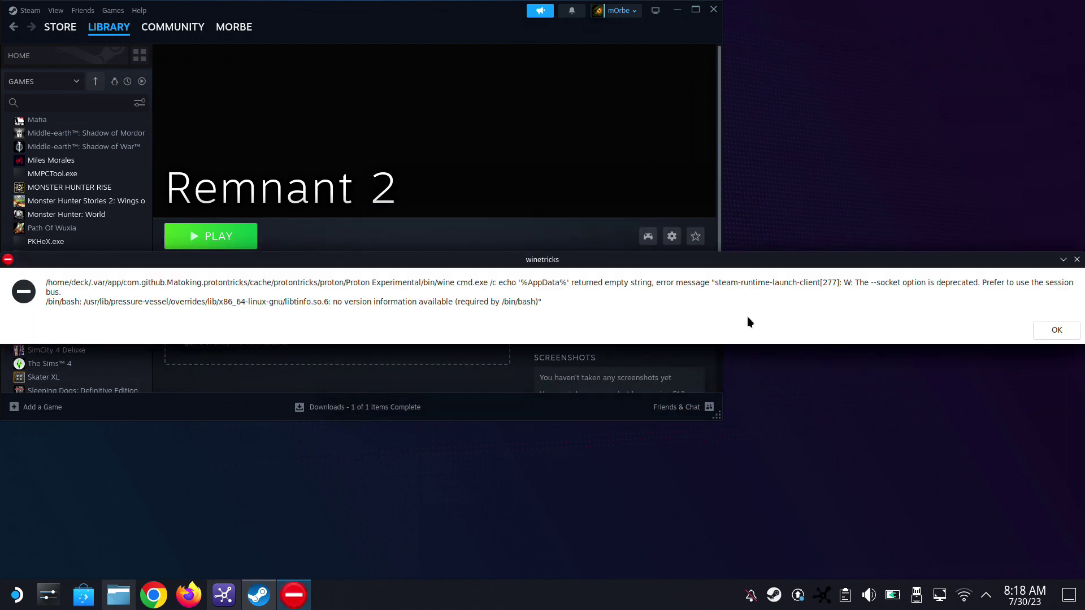
click(1049, 329)
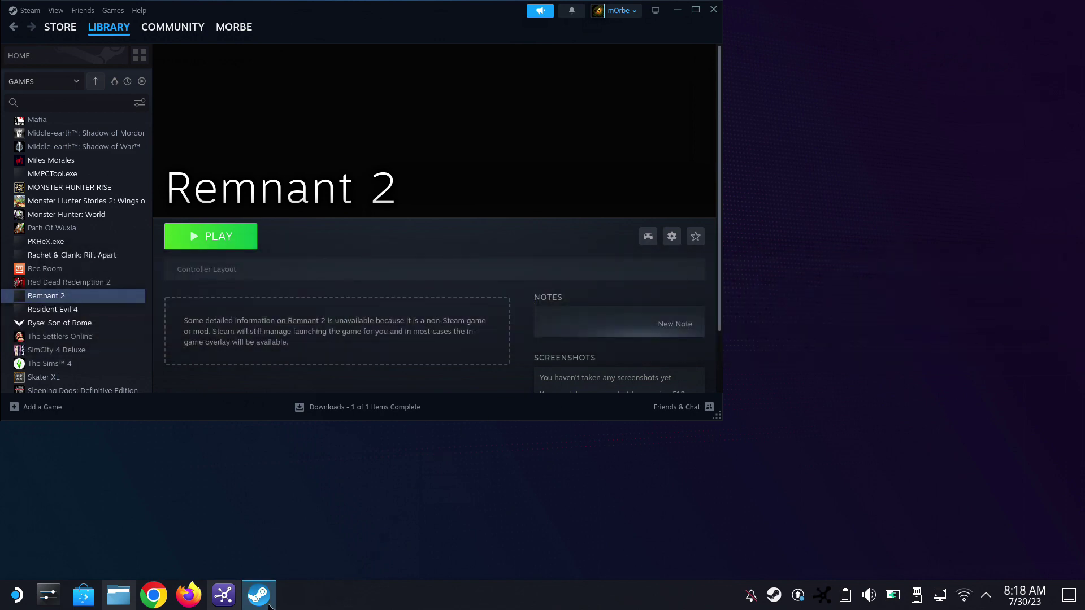
click(259, 595)
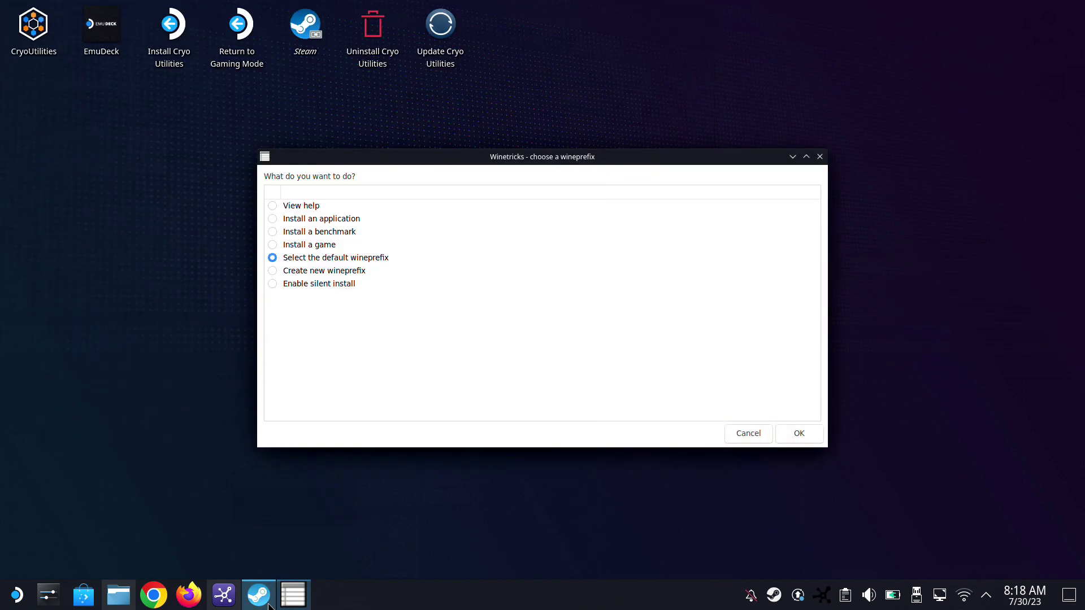
click(800, 434)
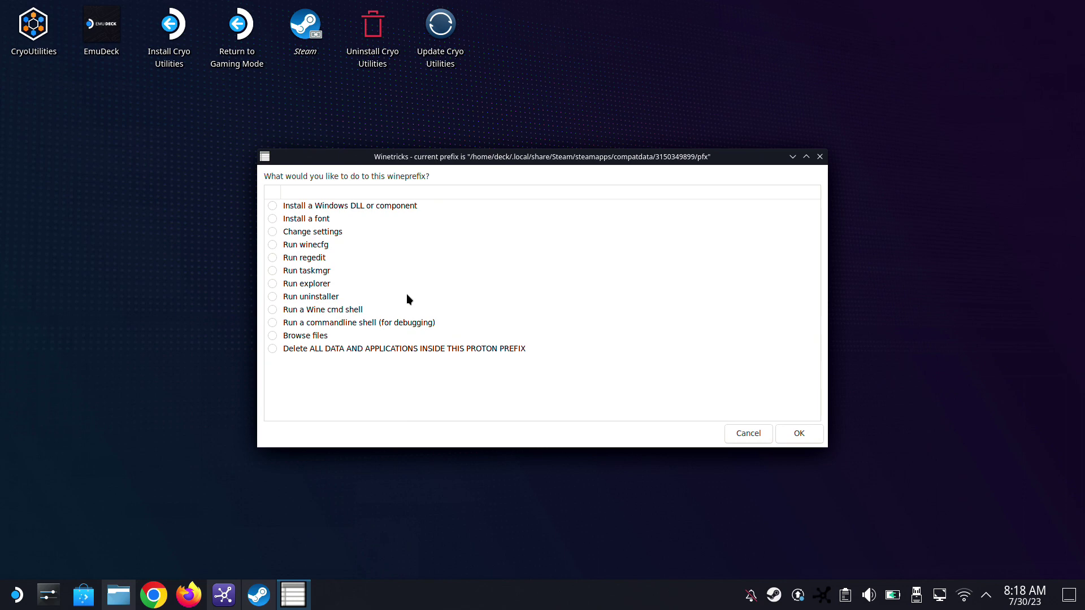
Step: Choose to install a Windows DLL or component in this wineprefix and start installing the vcrun2022 package
click(365, 195)
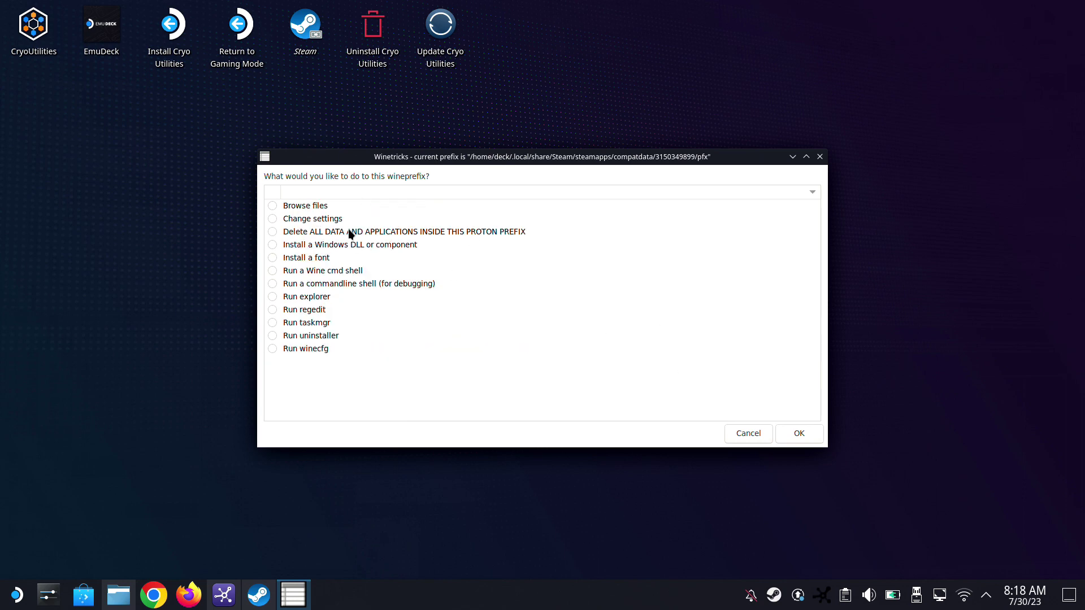
click(364, 247)
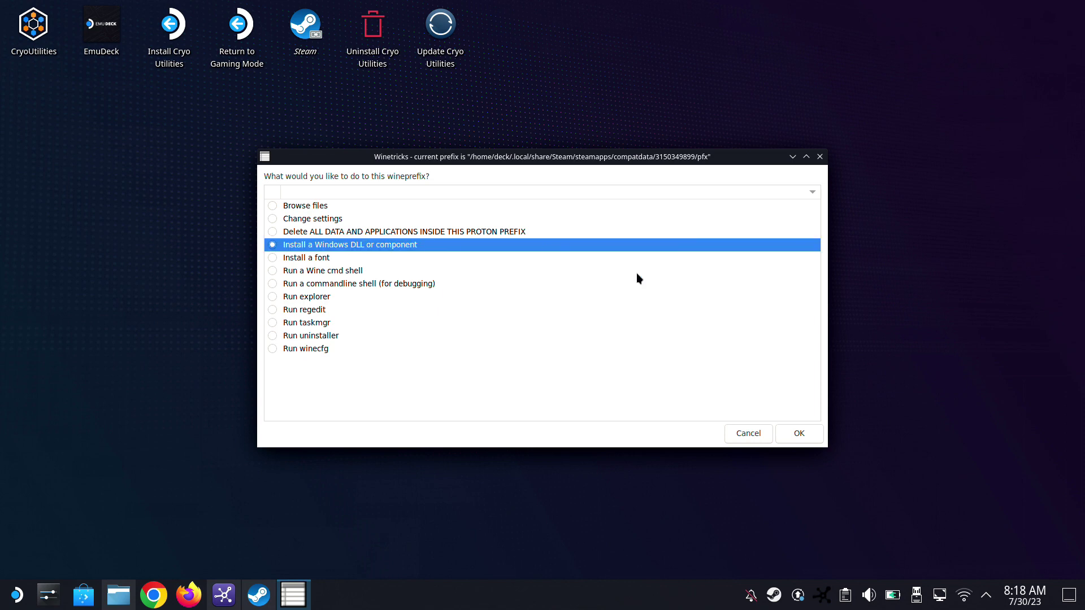
click(799, 434)
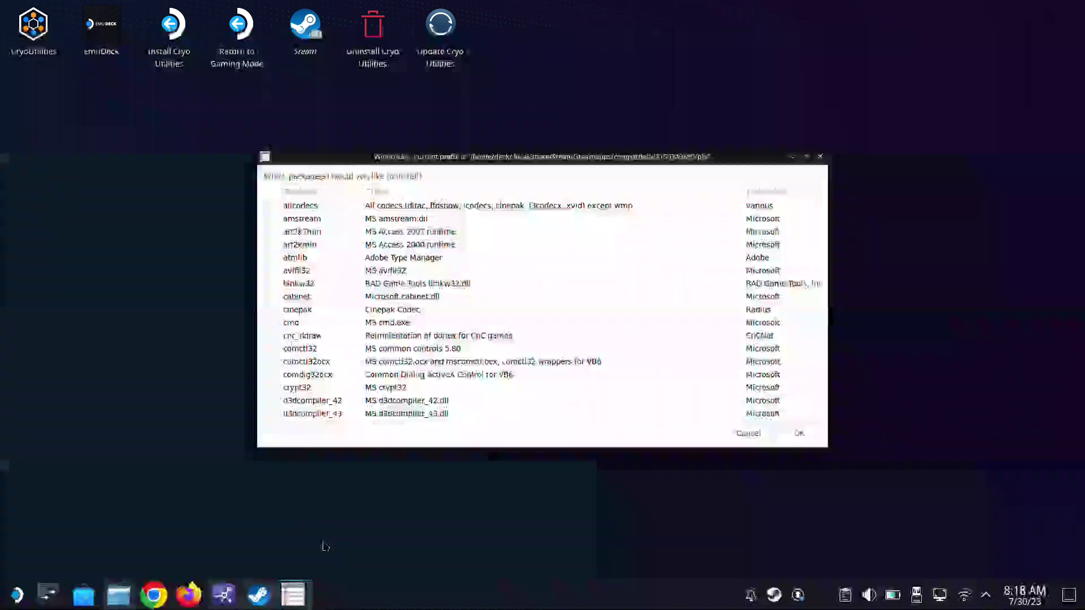
scroll(395, 361, down, 5)
scroll(389, 338, down, 20)
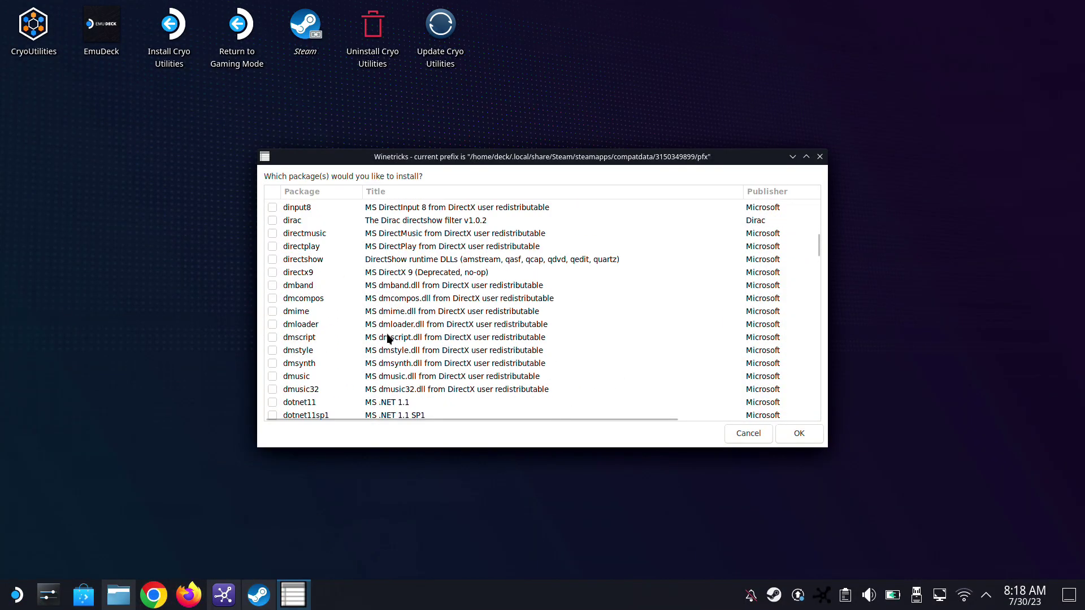
scroll(389, 338, down, 20)
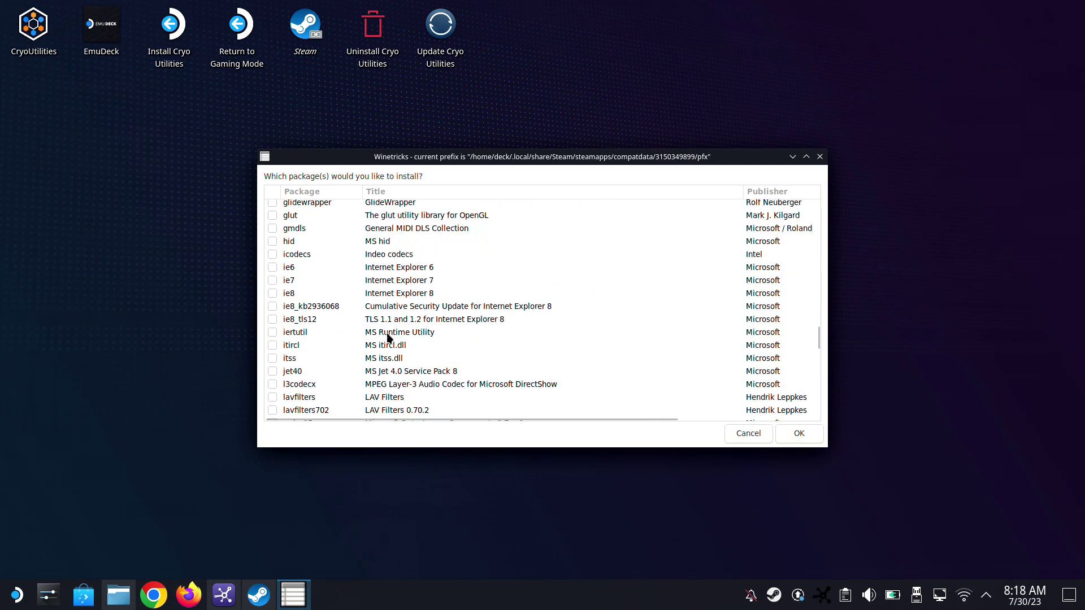
scroll(389, 338, down, 5)
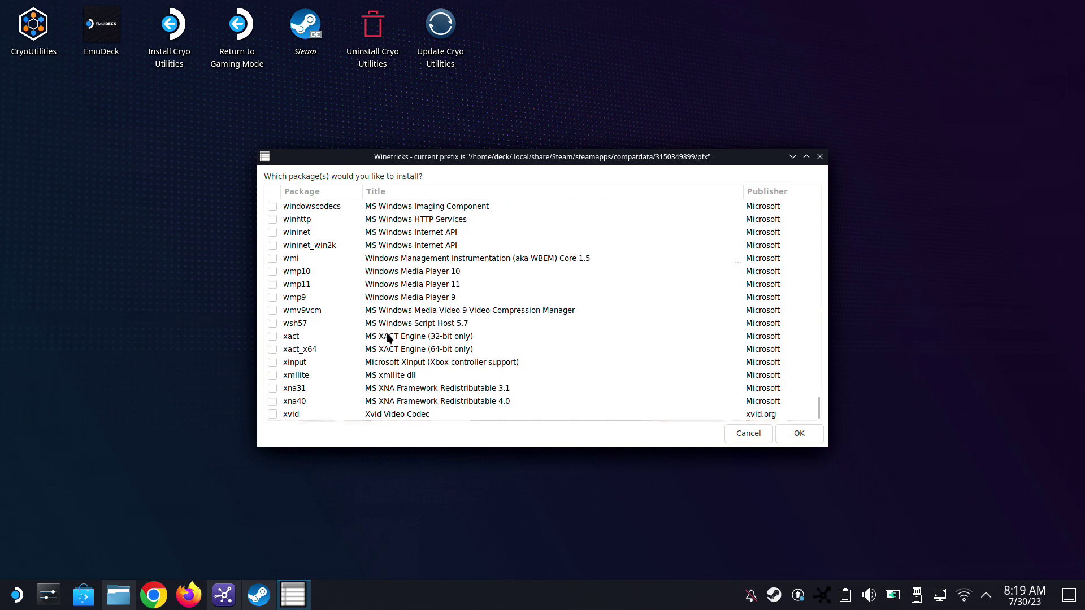
scroll(389, 338, up, 5)
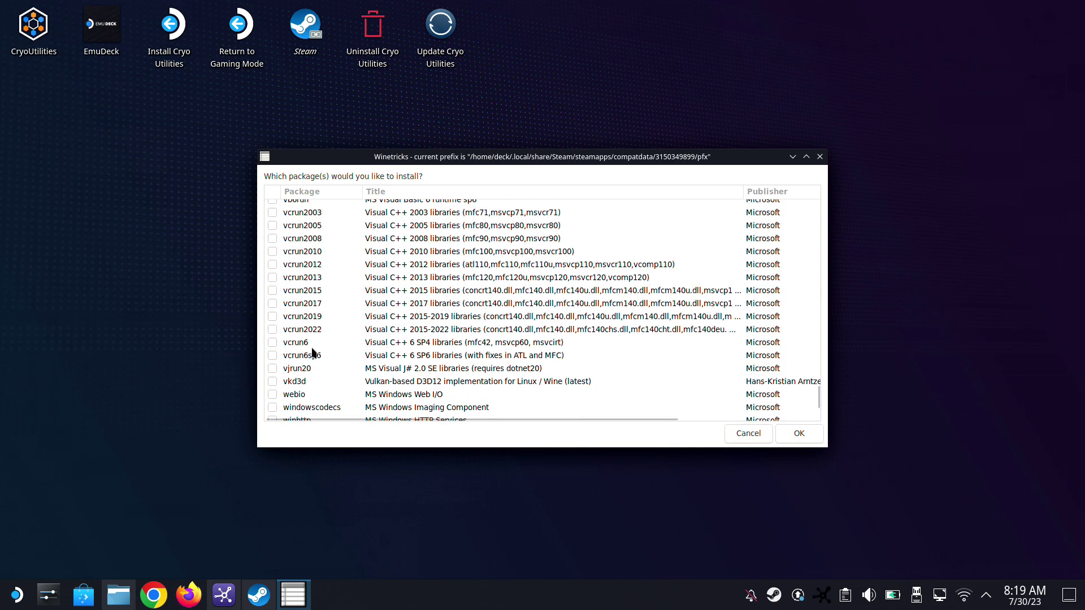
click(270, 330)
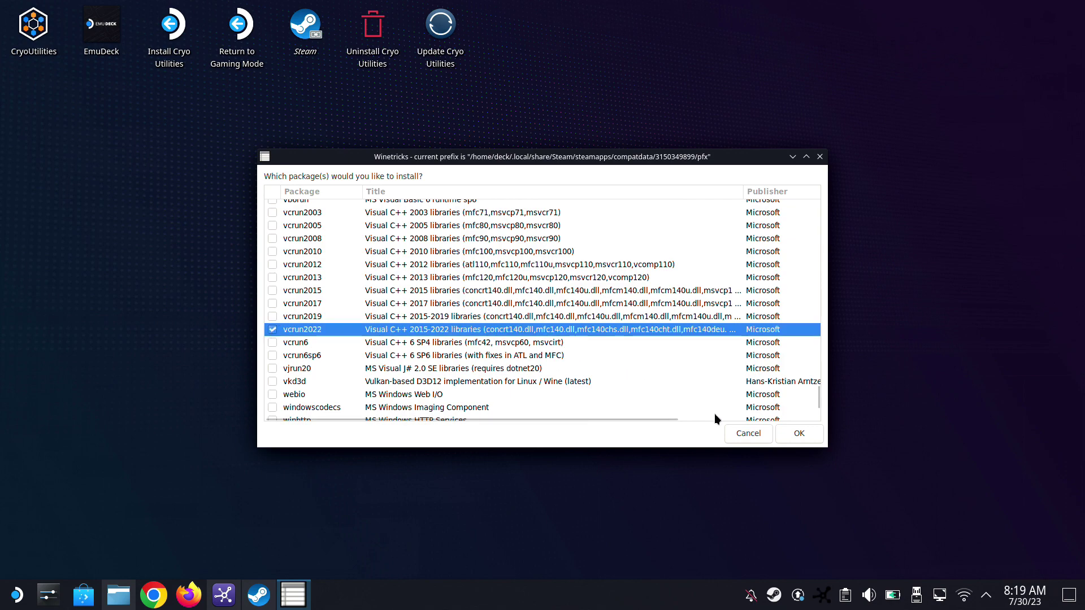
click(790, 436)
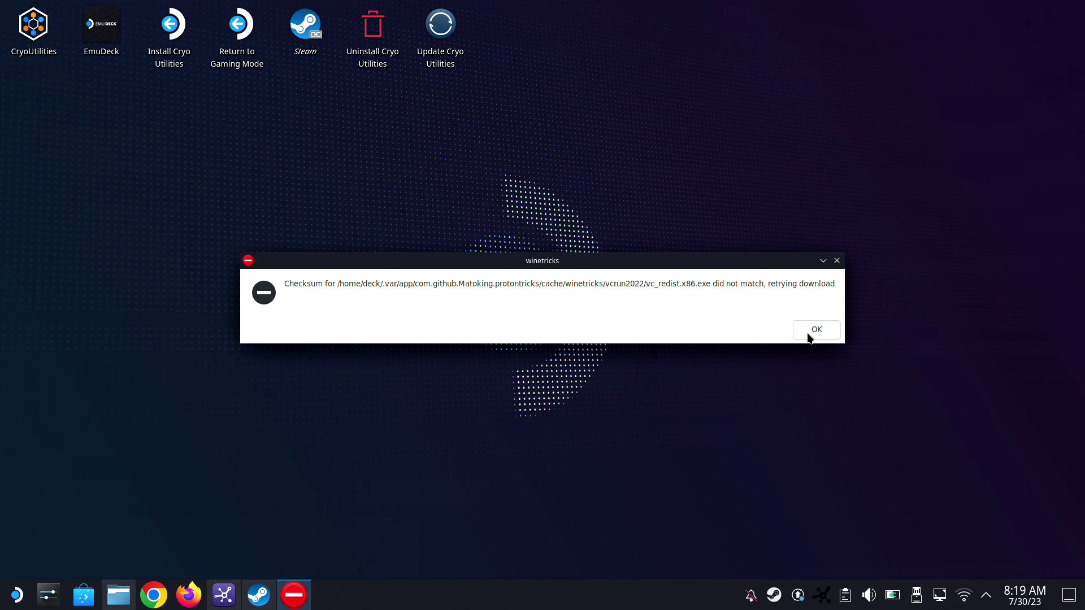
Step: Dismiss the vc_redist.x86.exe checksum error and accept continuing despite the SHA256 mismatch
click(810, 335)
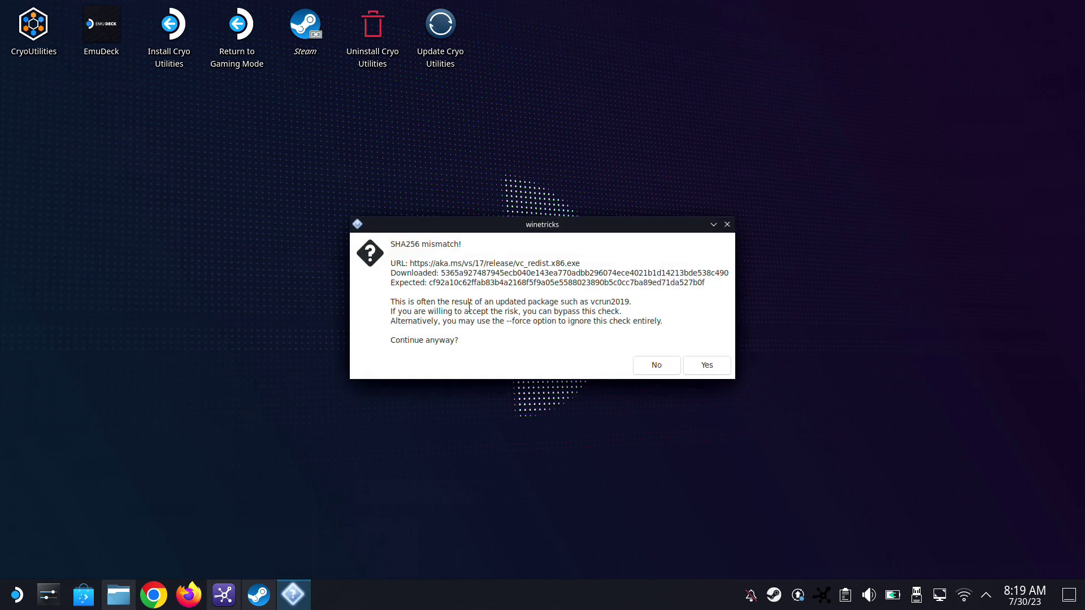
drag(474, 256, 506, 327)
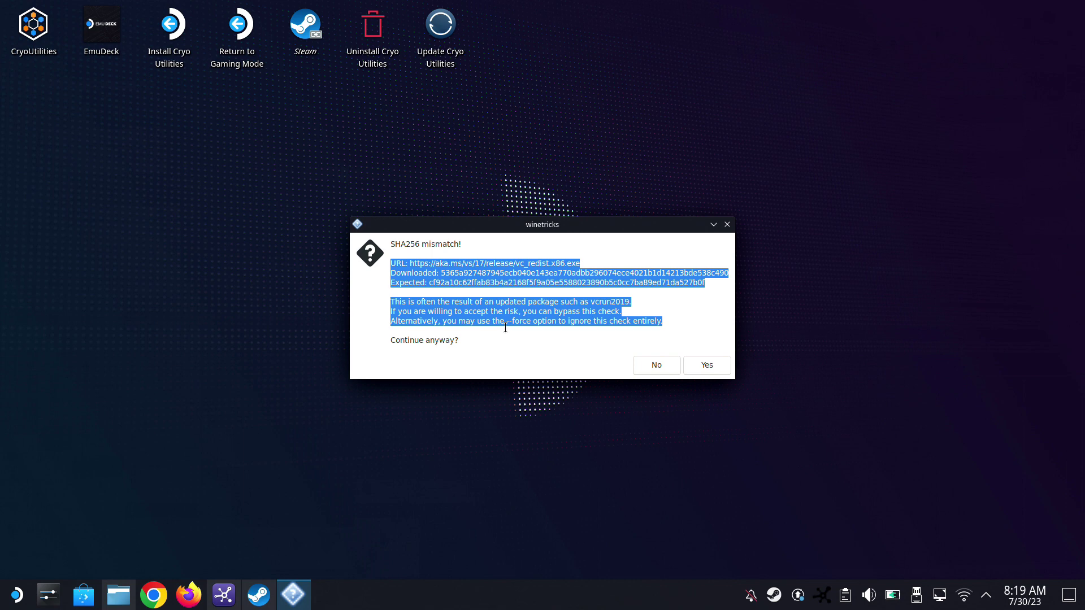
drag(506, 327, 577, 347)
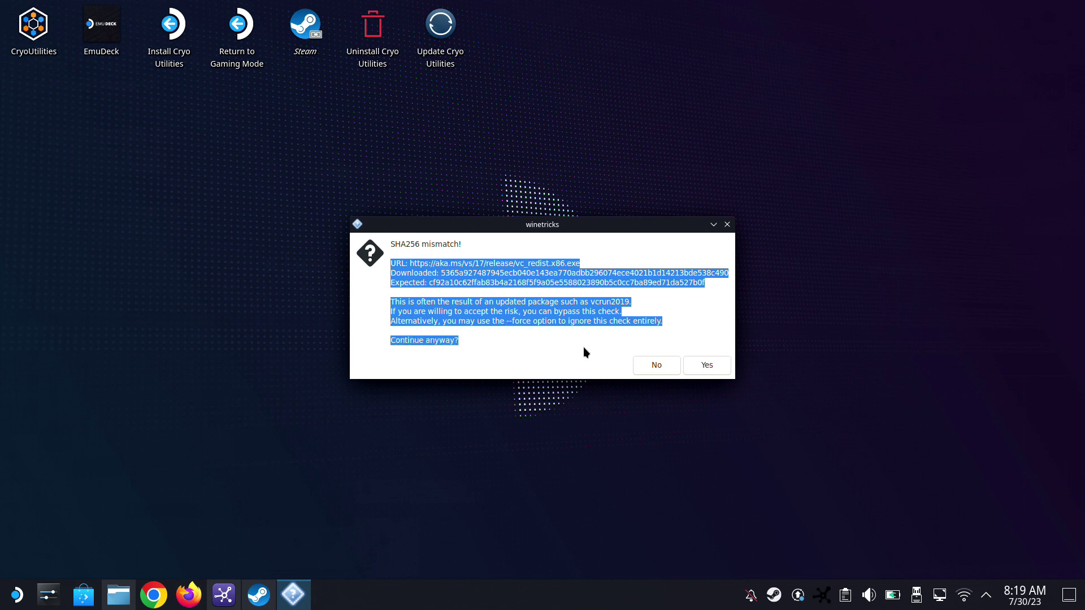
click(707, 366)
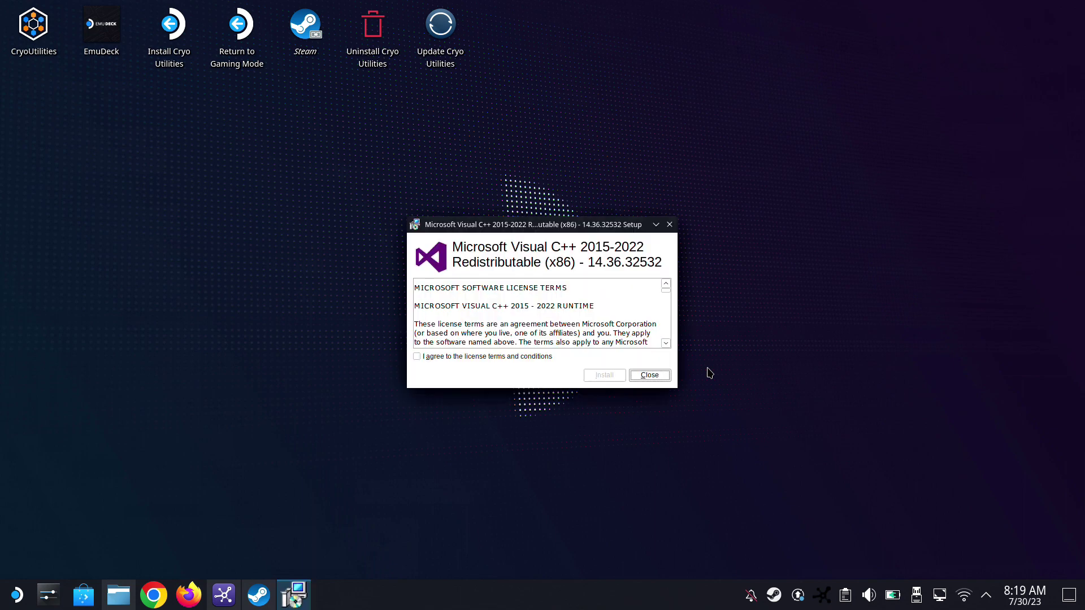
Step: Agree to the license terms, install the Visual C++ 2015-2022 Redistributable (x86), and close its setup
click(528, 356)
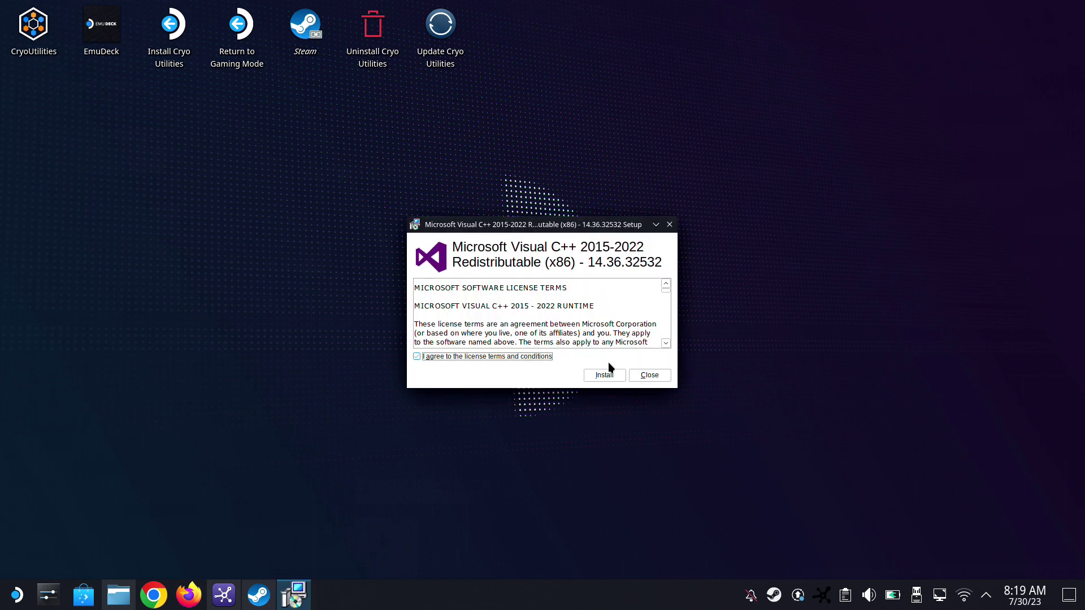
click(606, 374)
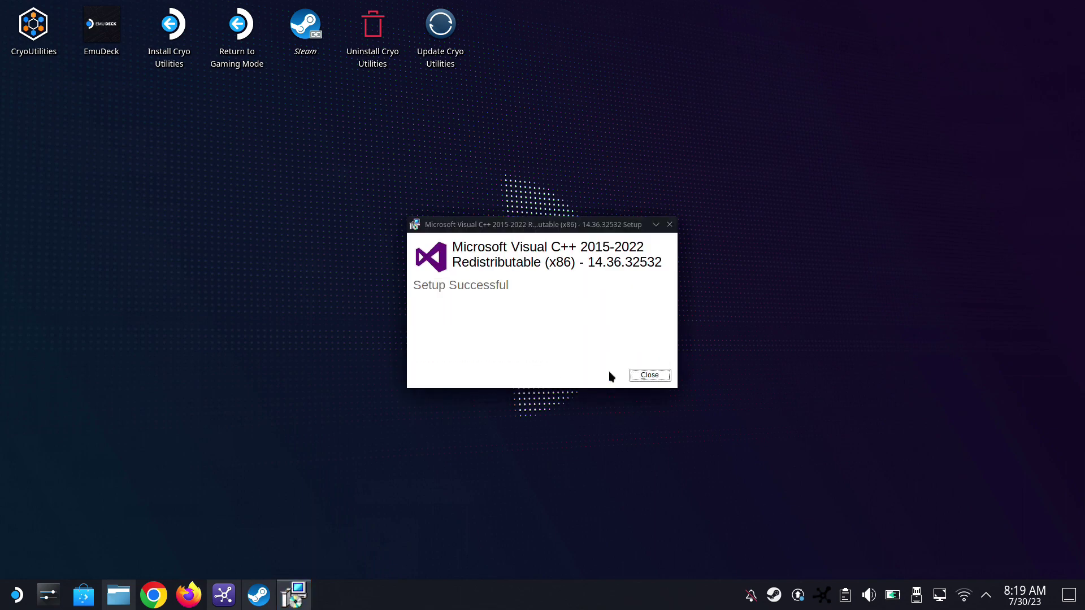
click(657, 375)
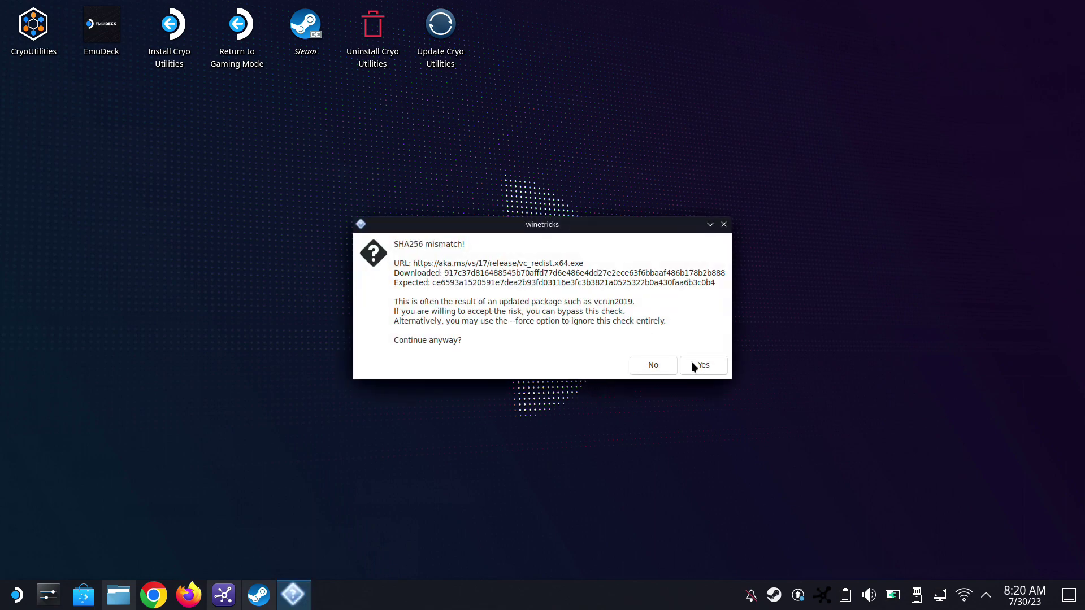
Step: Accept the vc_redist.x64.exe SHA256 mismatch, then install the Visual C++ 2015-2022 Redistributable (x64) with its license agreed and close its setup
click(700, 366)
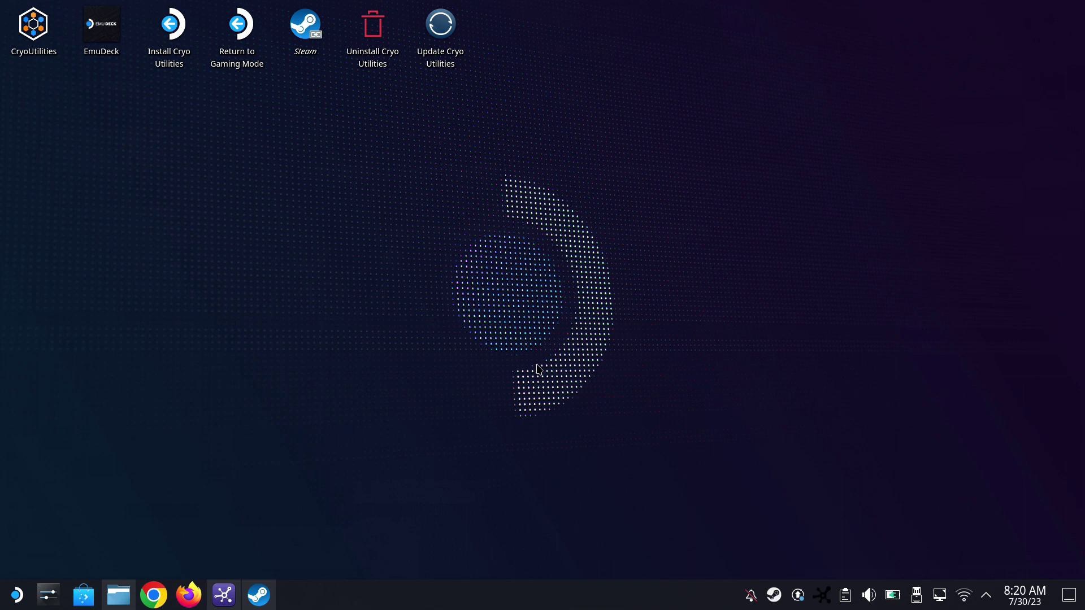
click(507, 357)
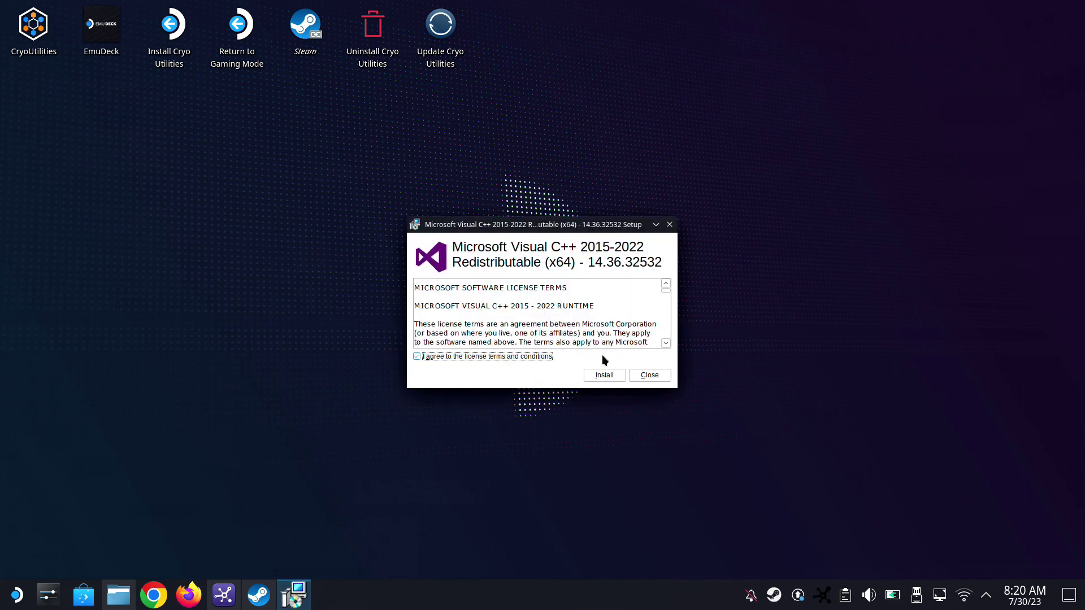
click(615, 376)
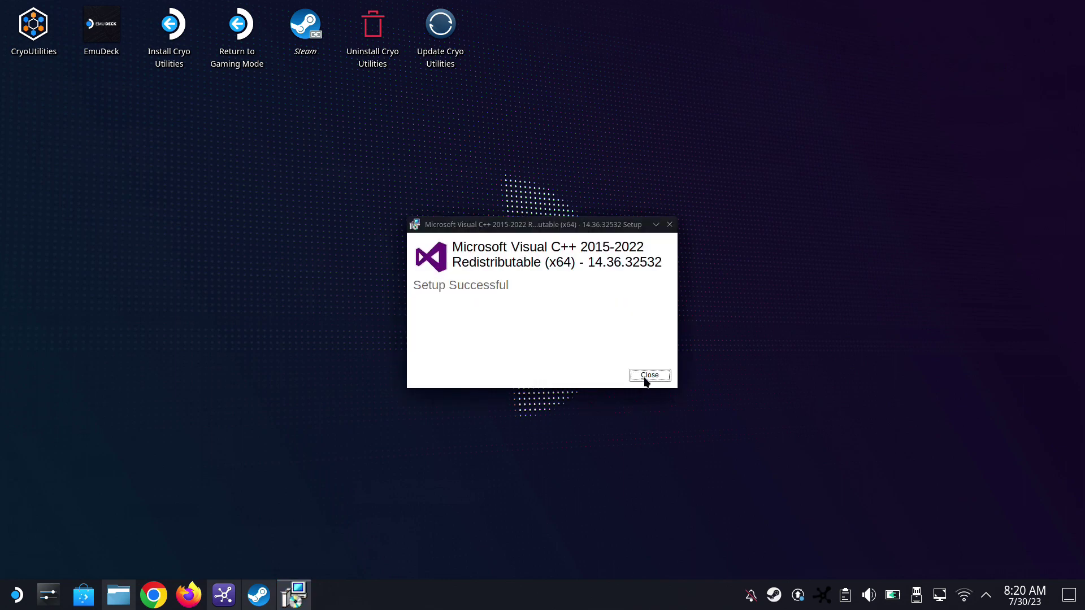
click(668, 378)
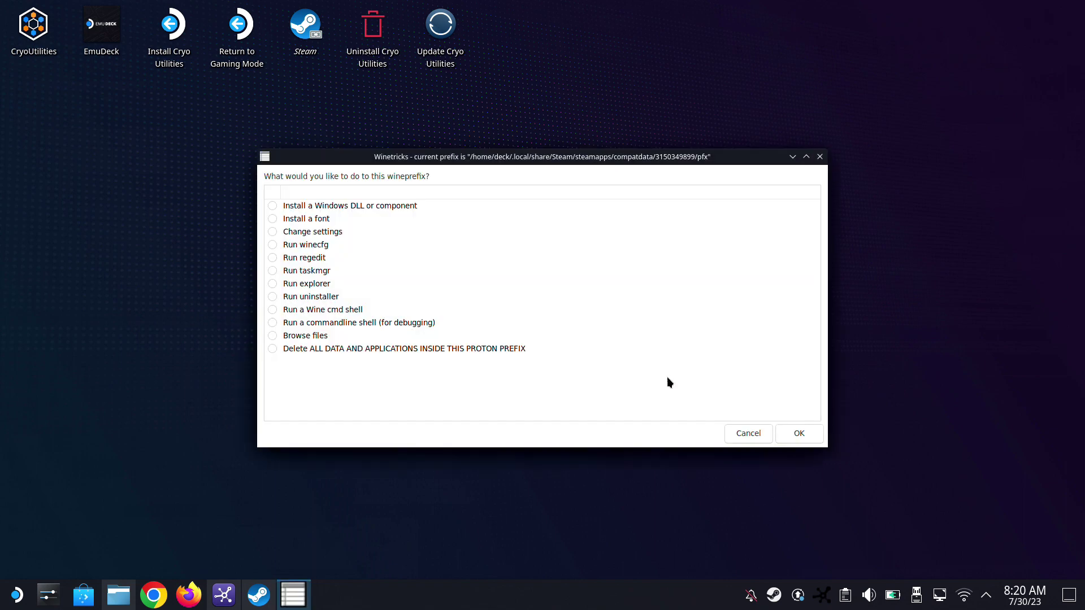
Step: Check the vcrun2022 entry in the Windows component list, then cancel out of Winetricks
click(393, 194)
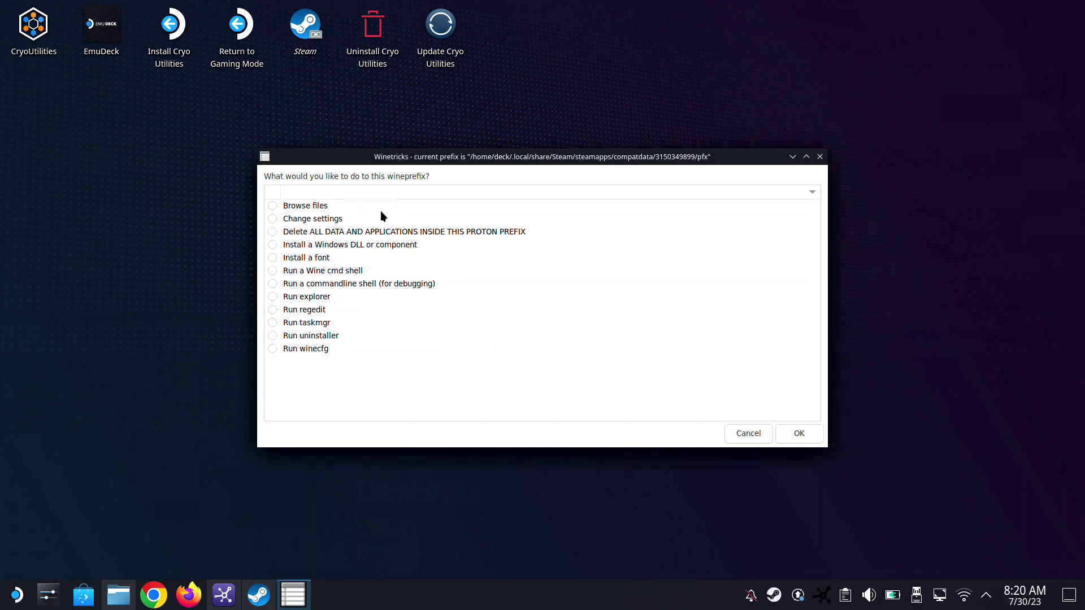
click(315, 245)
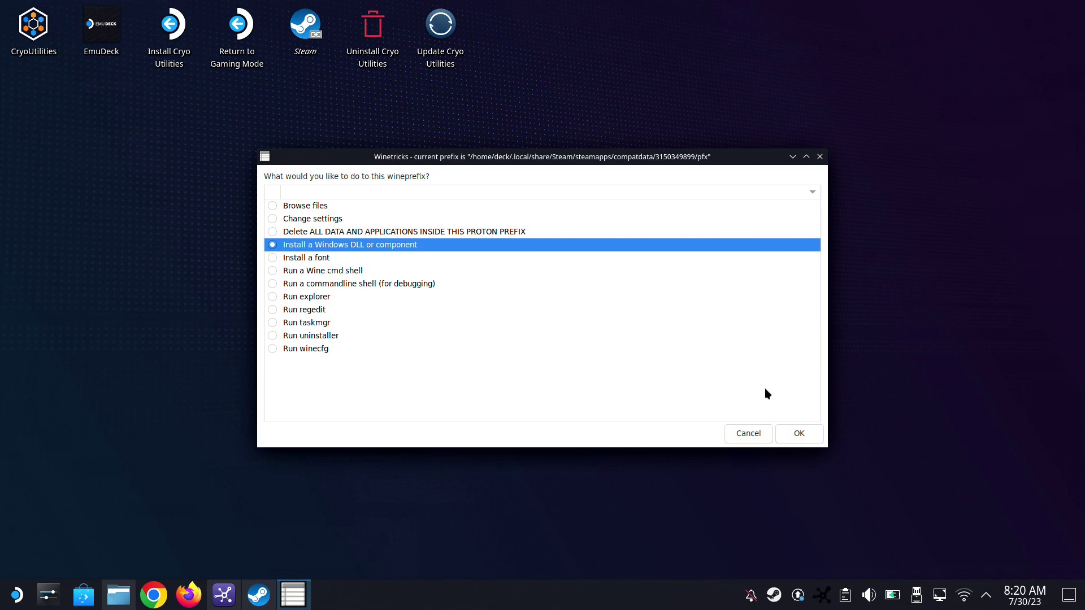
click(799, 433)
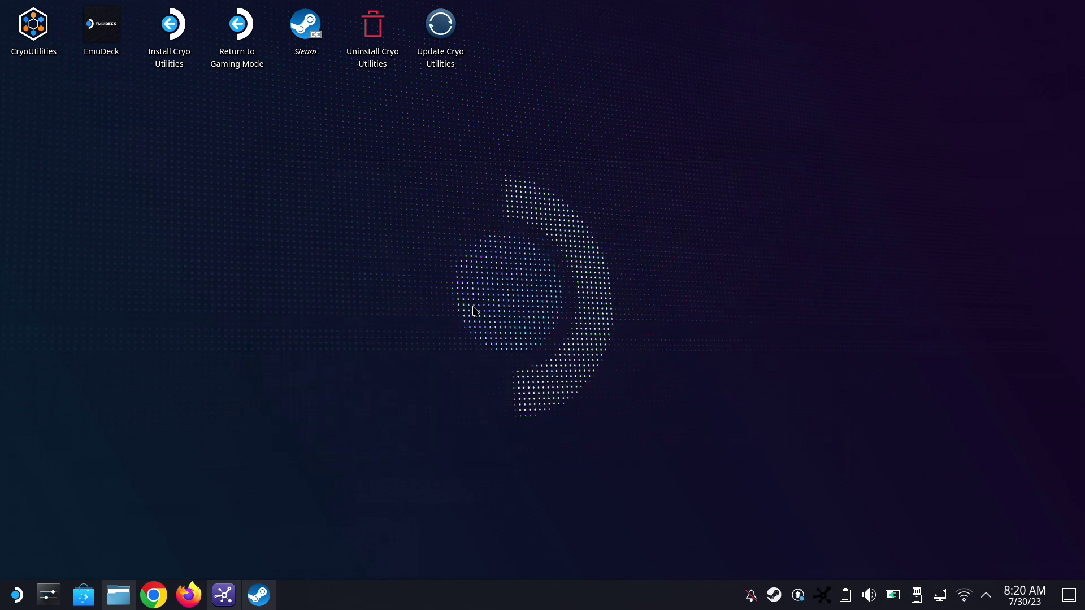
scroll(473, 309, down, 20)
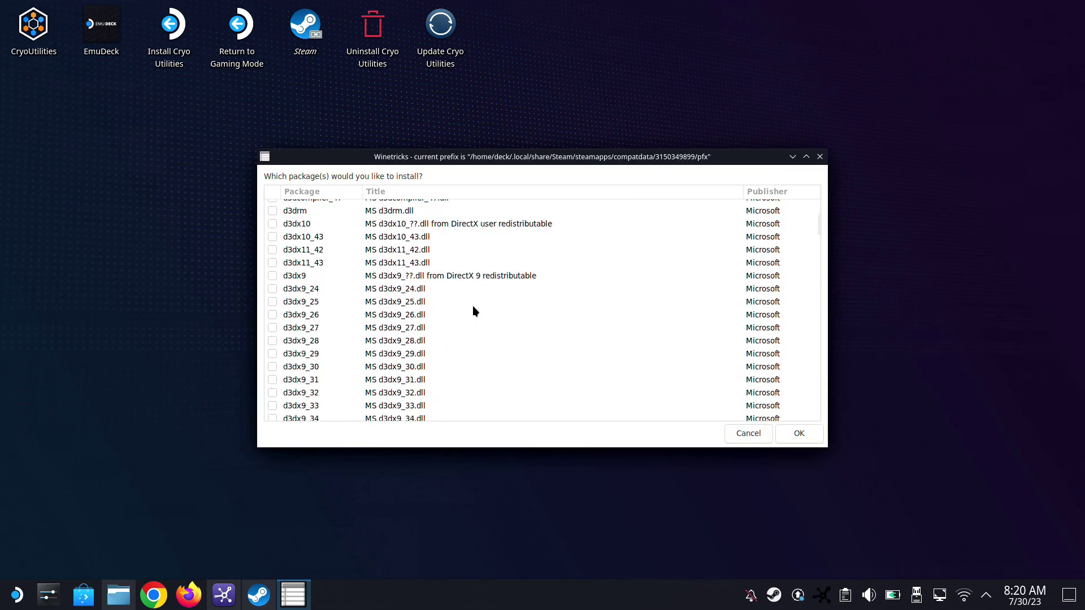
scroll(473, 308, down, 20)
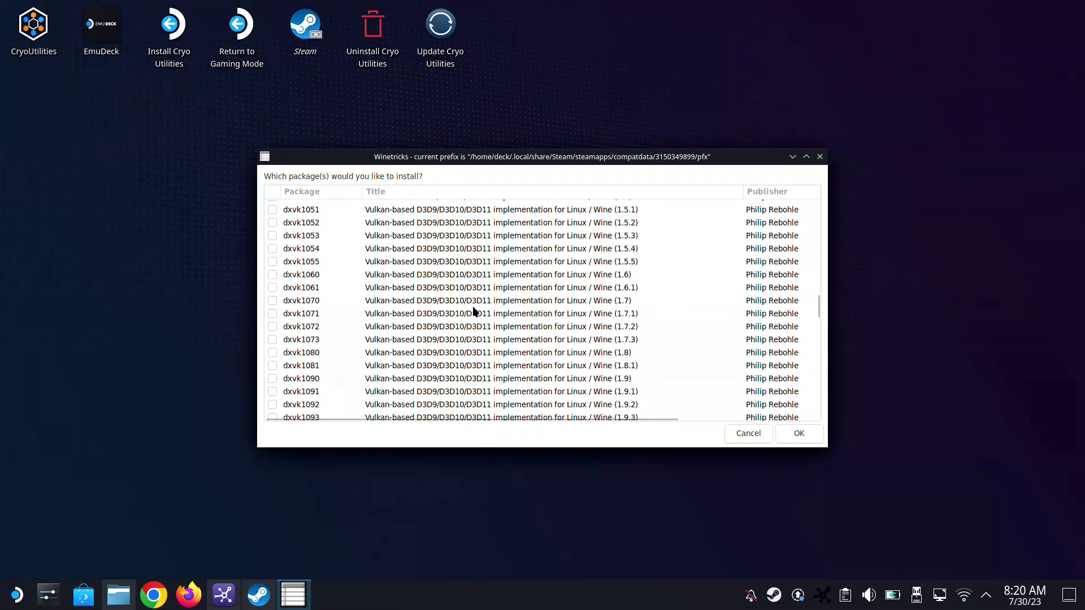
scroll(475, 312, down, 20)
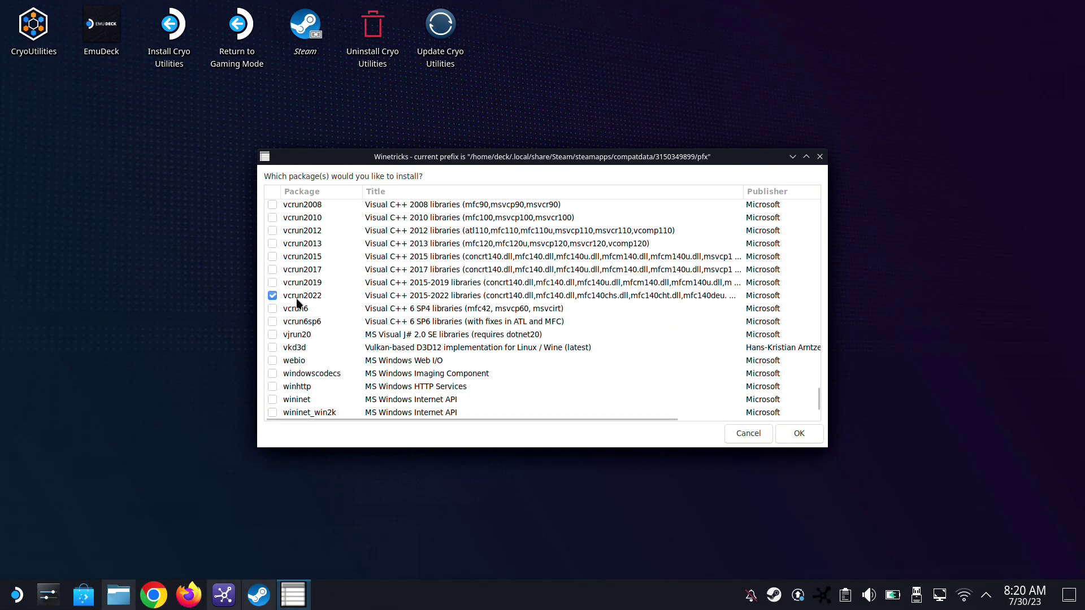
click(742, 432)
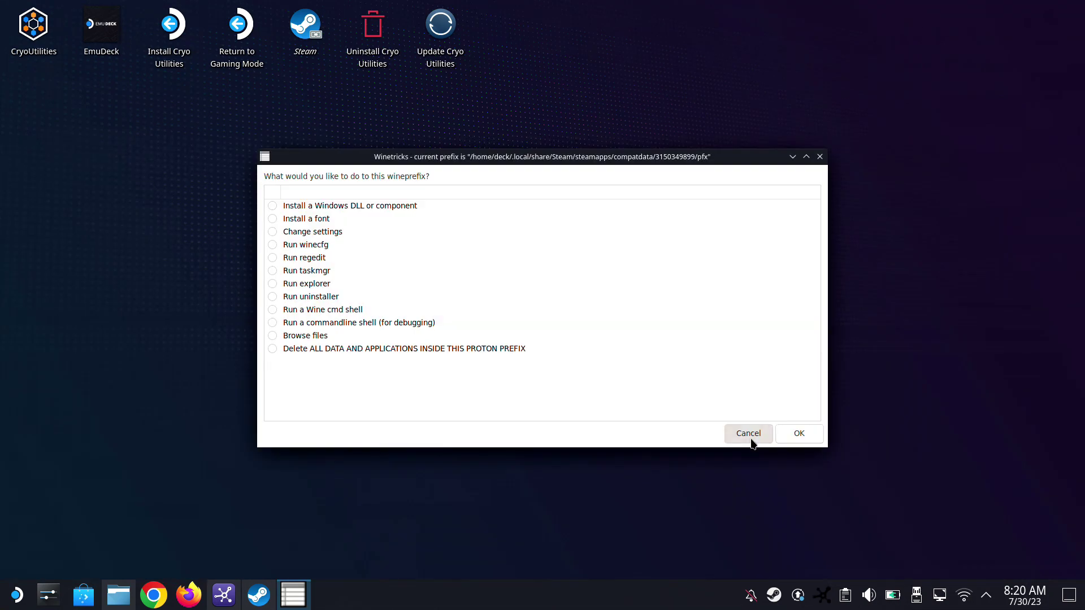
click(748, 432)
click(748, 433)
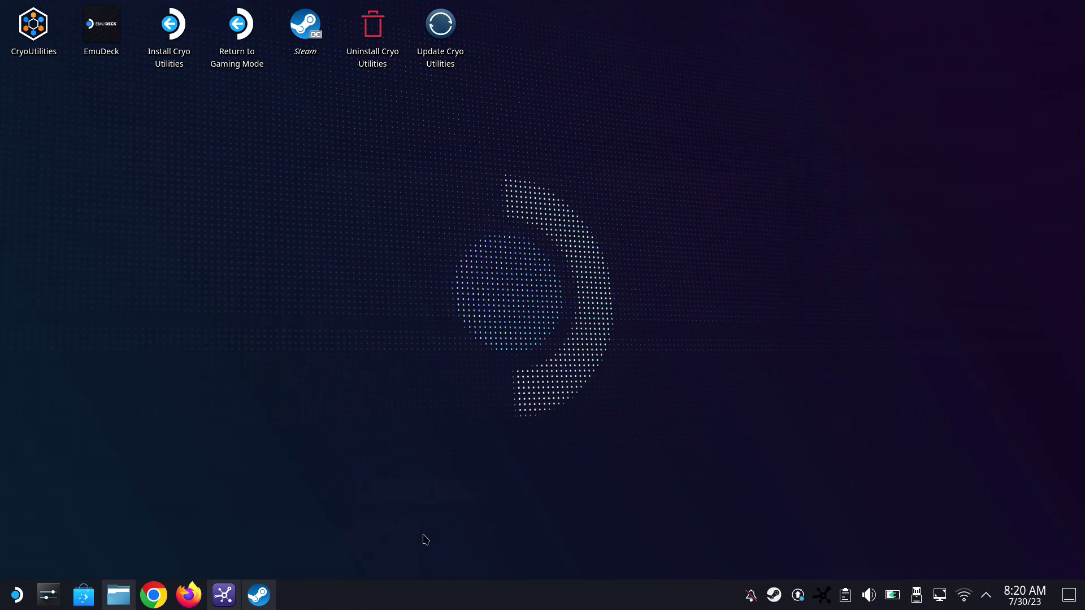
Step: Restore the Steam window and launch Remnant 2 from the library
click(257, 600)
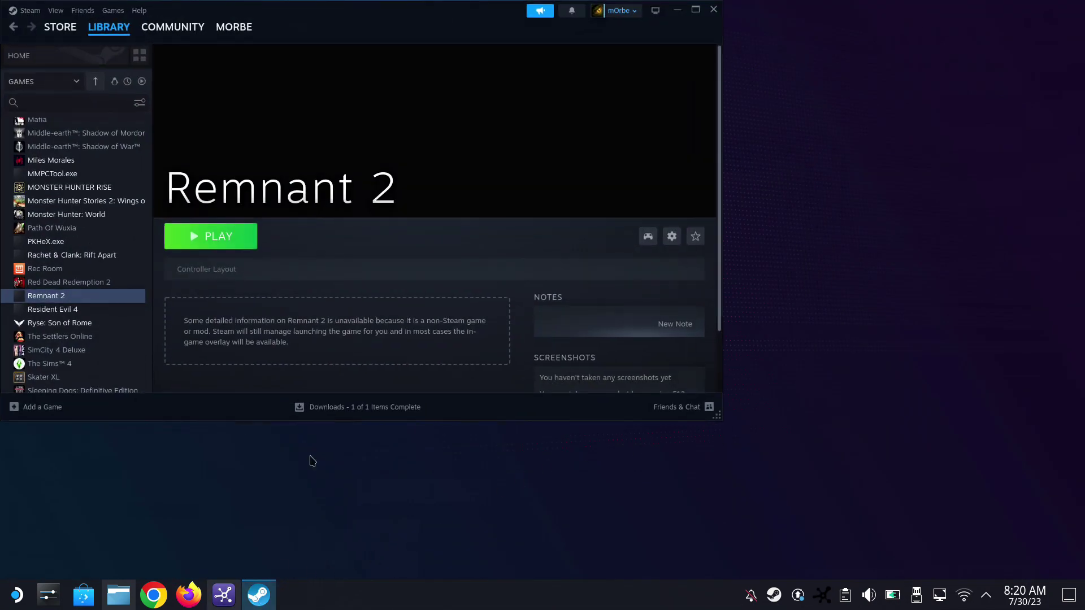
click(245, 245)
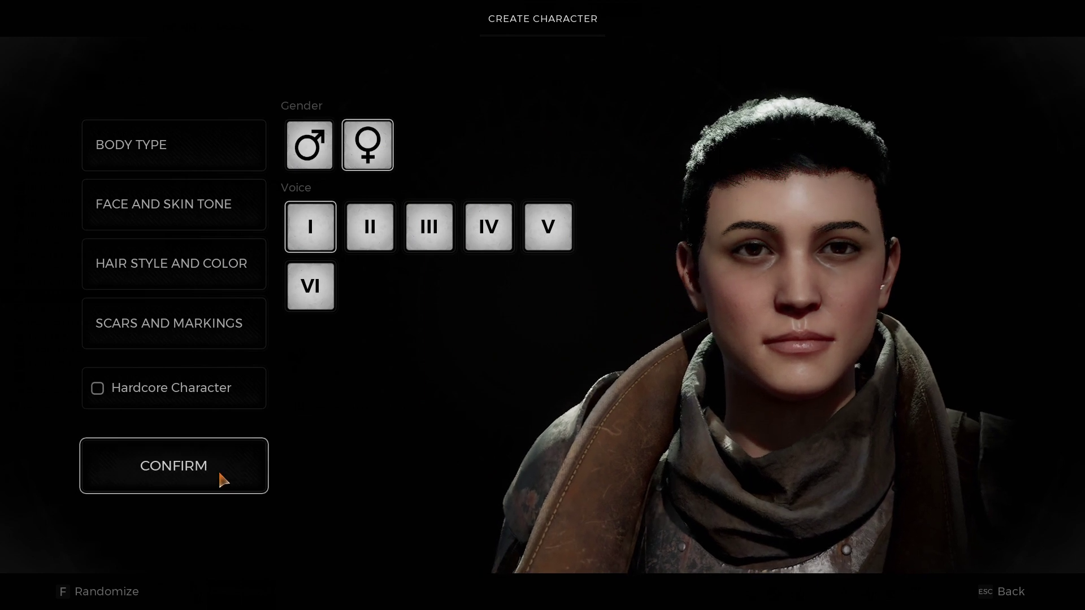
Step: Confirm the female character with voice I and select the Survivor difficulty
click(223, 479)
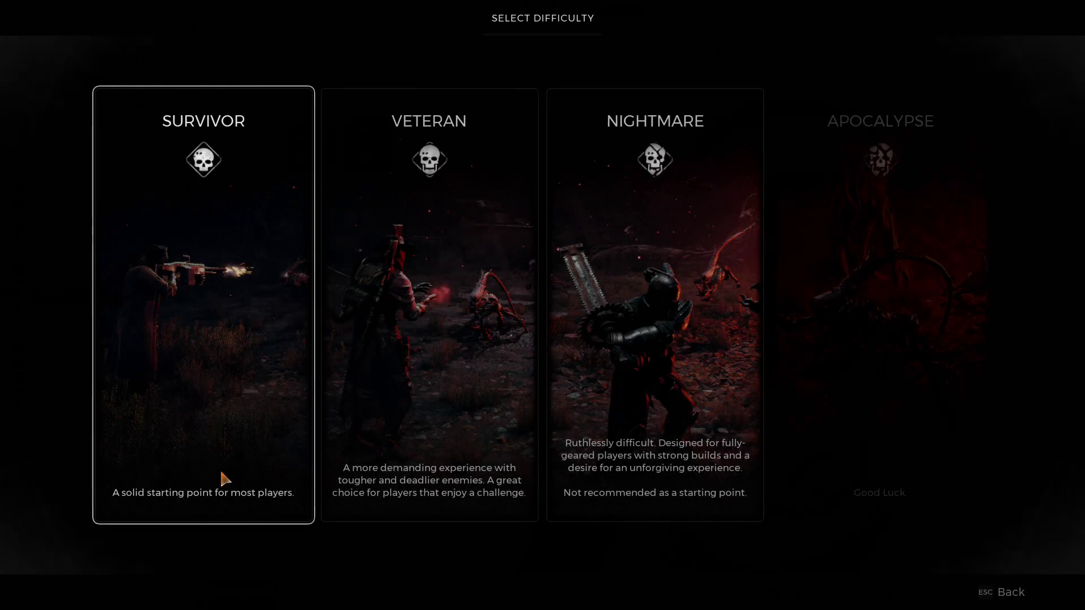
click(223, 480)
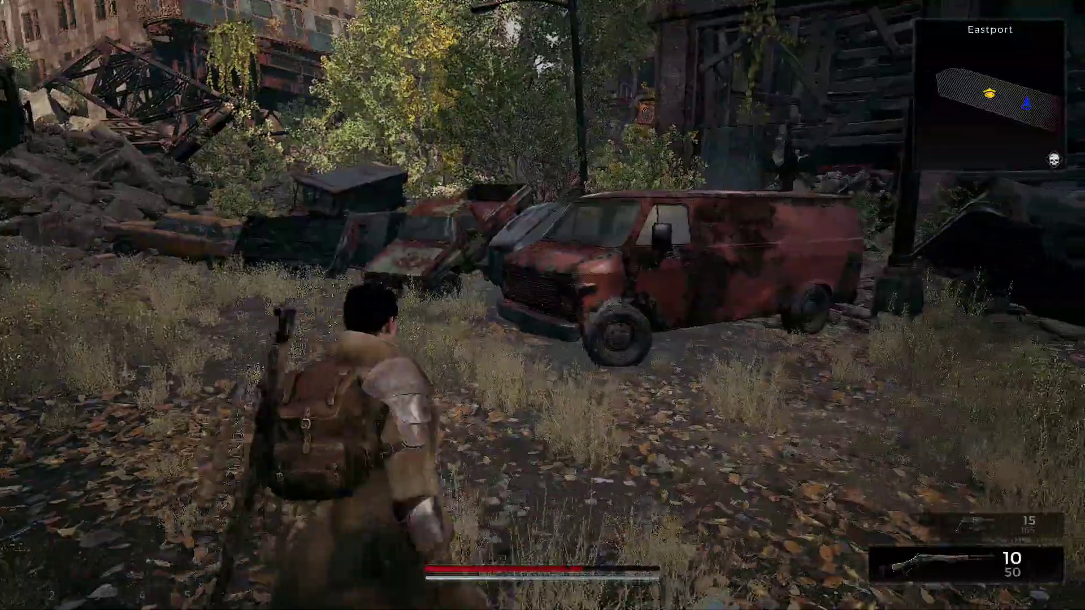
Step: Review the video options down to the graphics quality settings and return to the game
key(Escape)
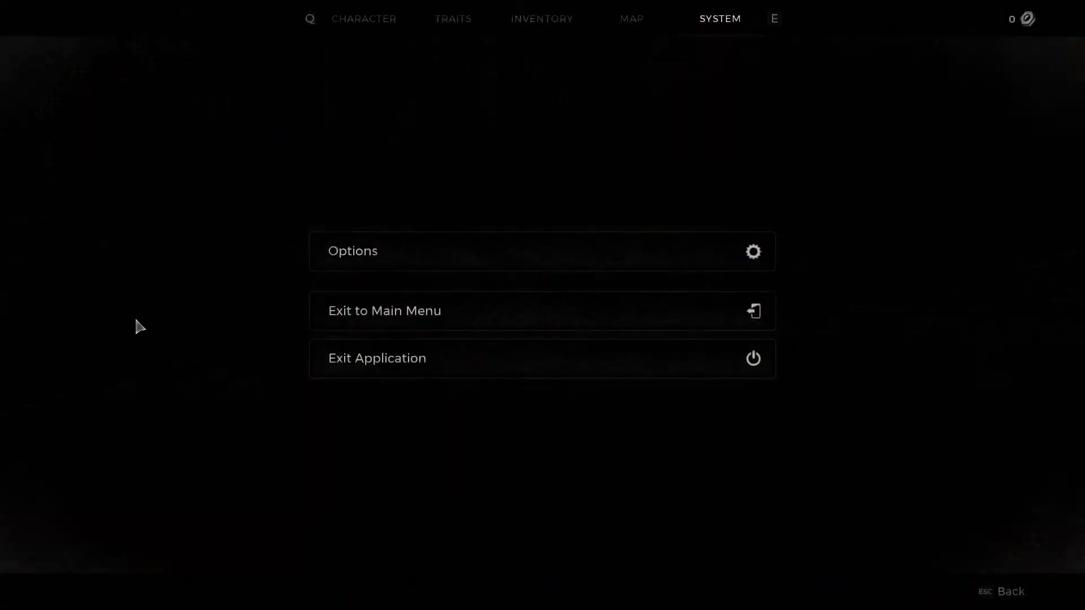
click(376, 263)
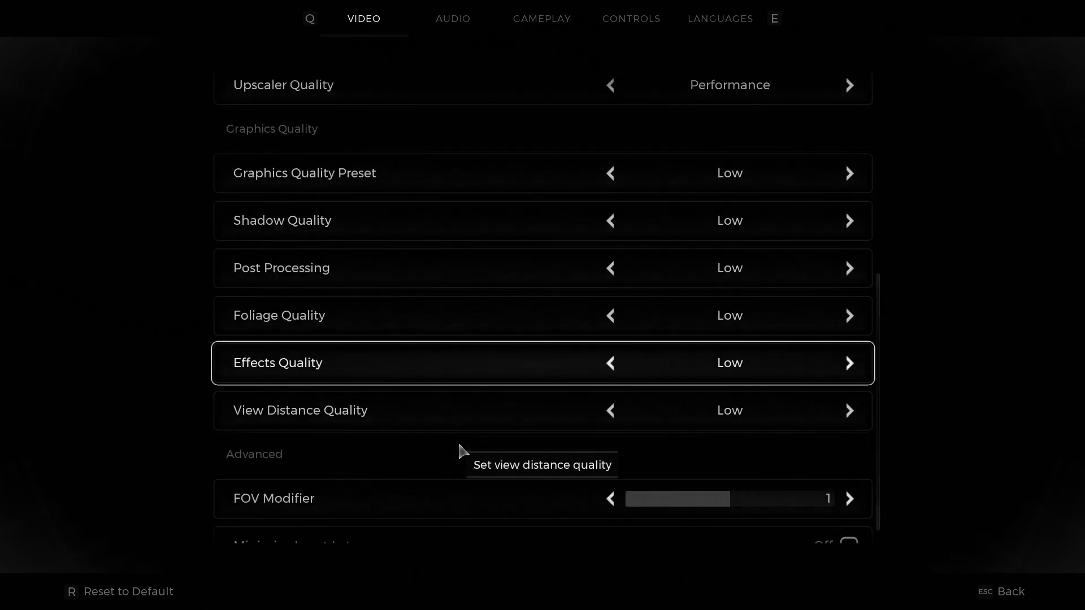
key(Escape)
key(Escape)
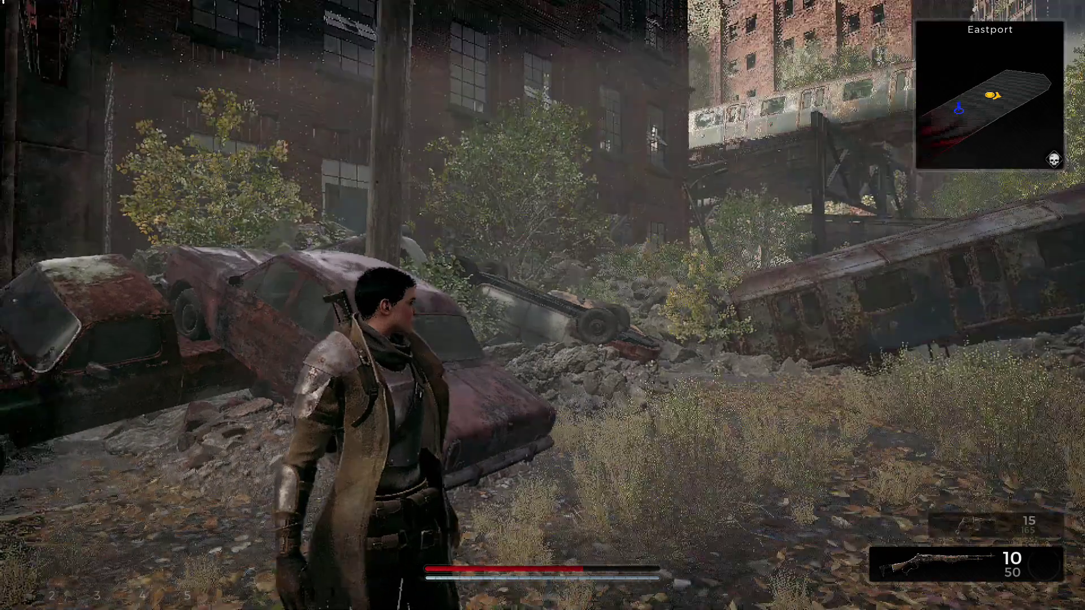
Step: Walk the character along the Eastport street behind the companion to test how the game runs
key(w)
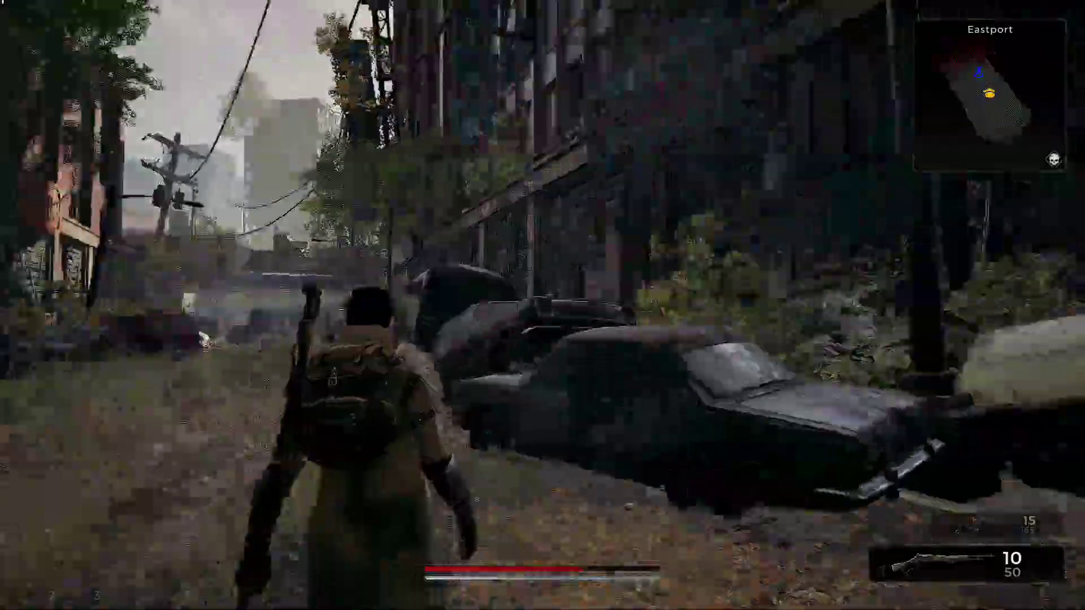
key(w)
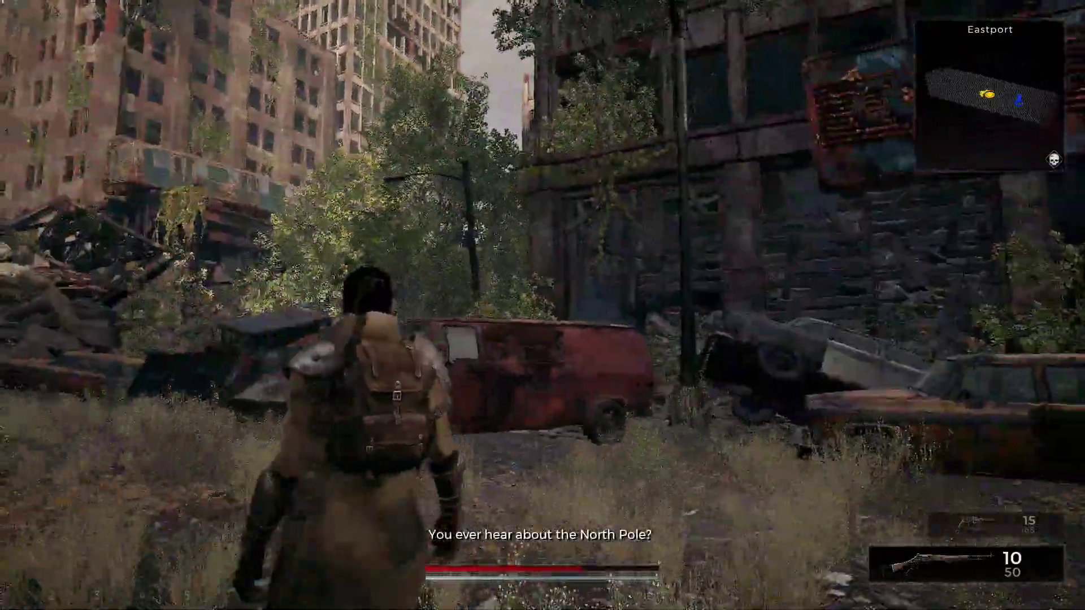
key(w)
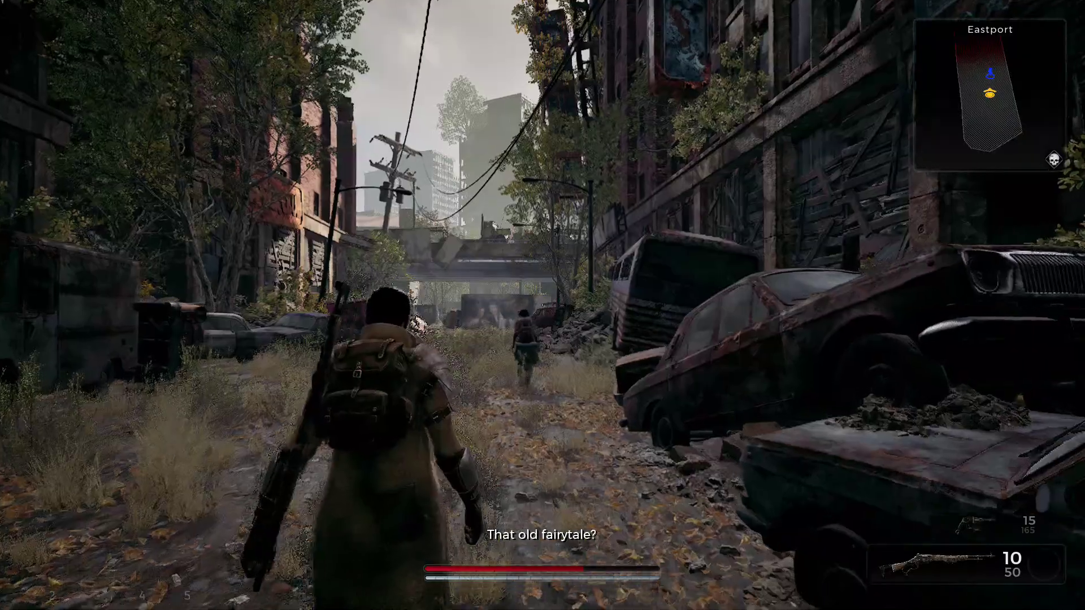
key(w)
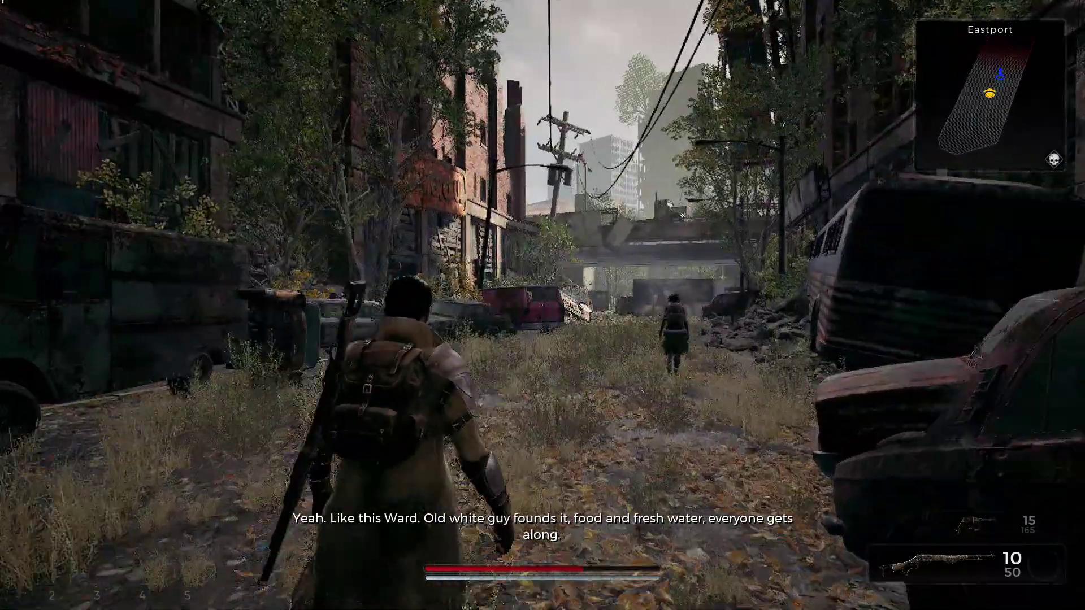
key(w)
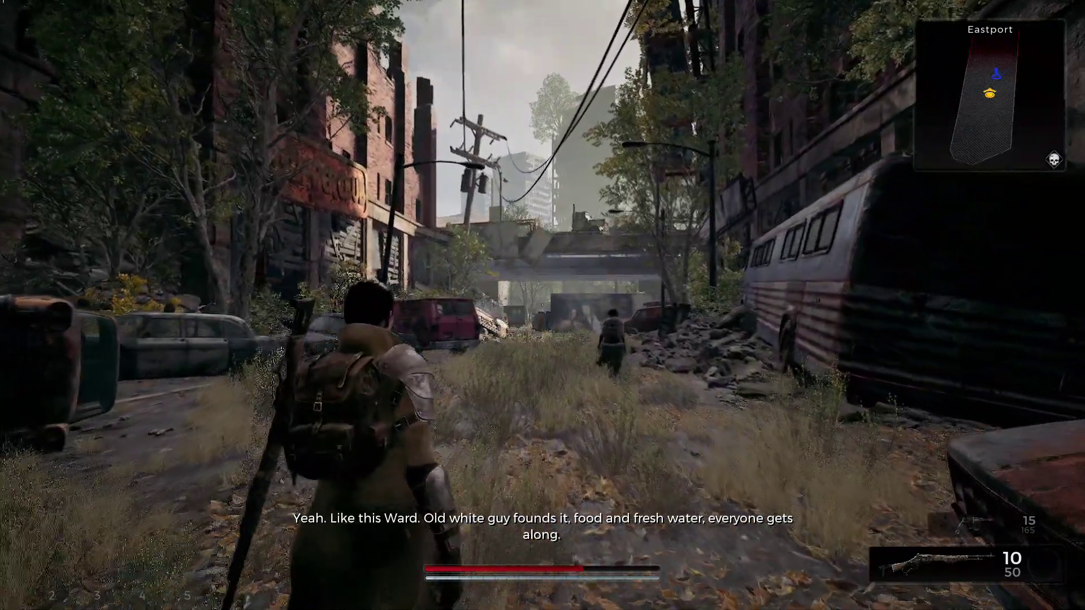
Step: Exit the game, minimize the Steam window, and switch the Steam Deck back to Gaming Mode
key(Escape)
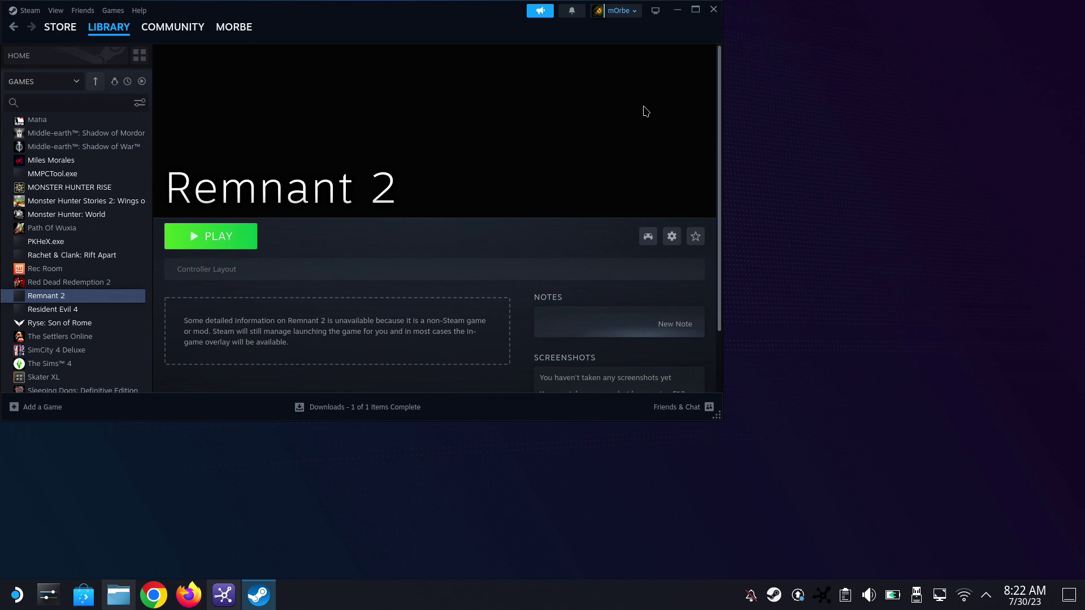
click(677, 9)
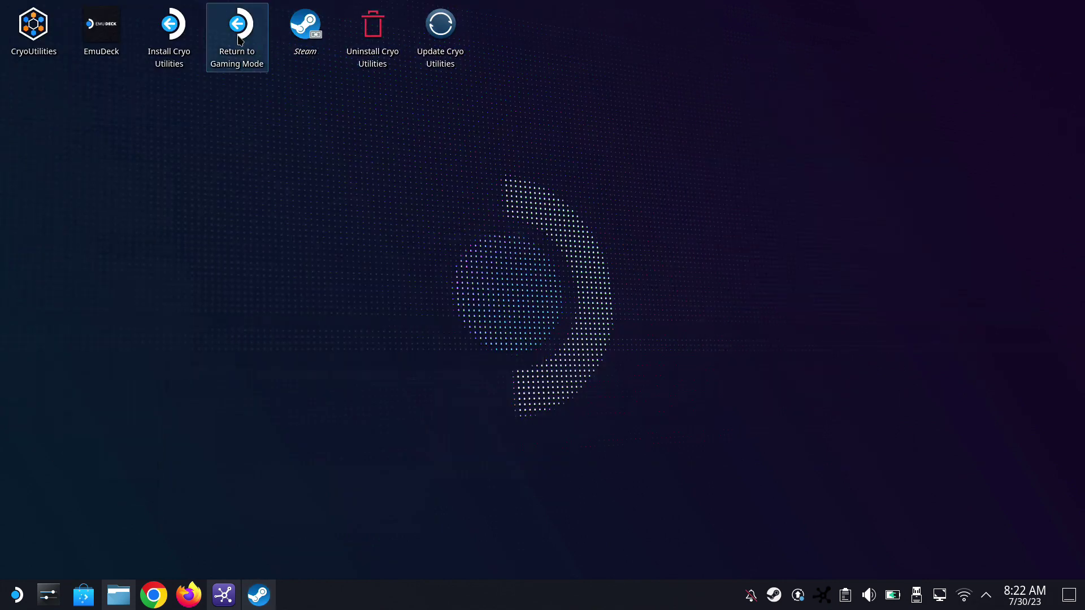
double_click(237, 31)
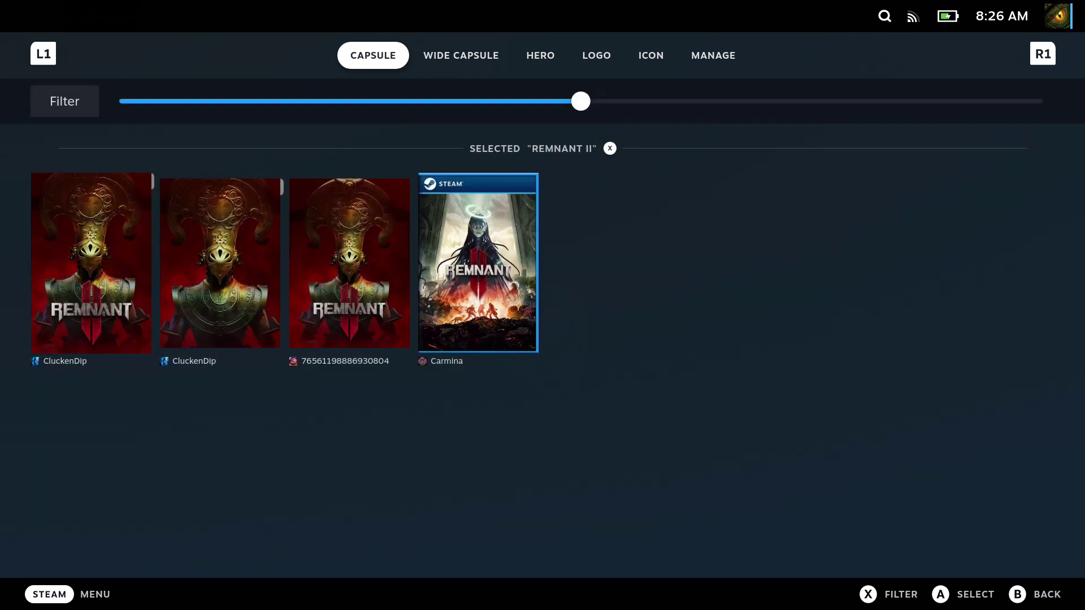
Step: Apply the first Remnant II capsule artwork, showing the golden-masked figure with the logo
key(Up)
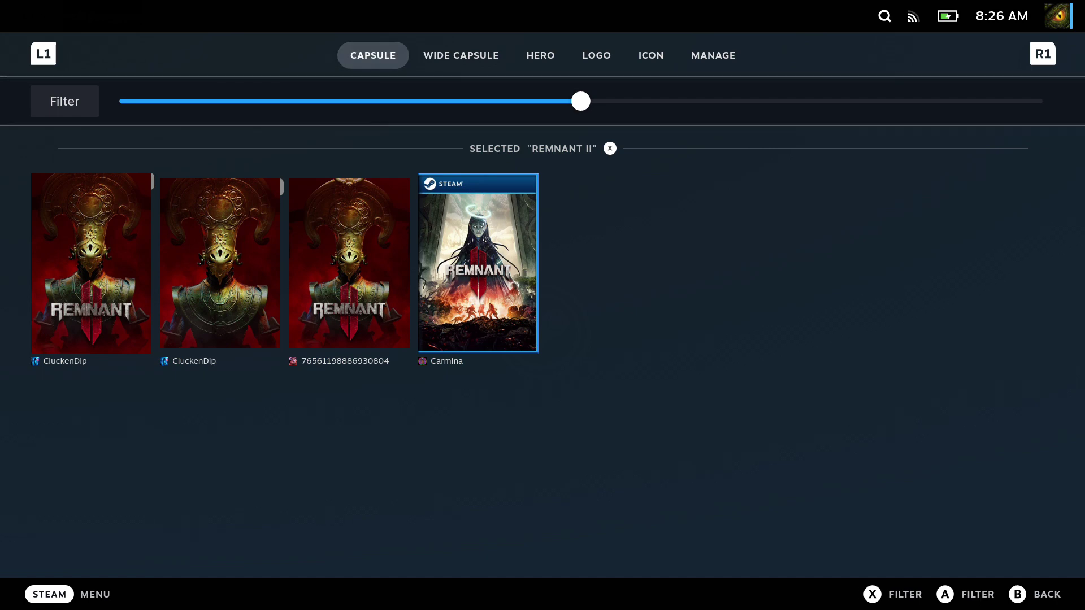
key(Down)
key(Return)
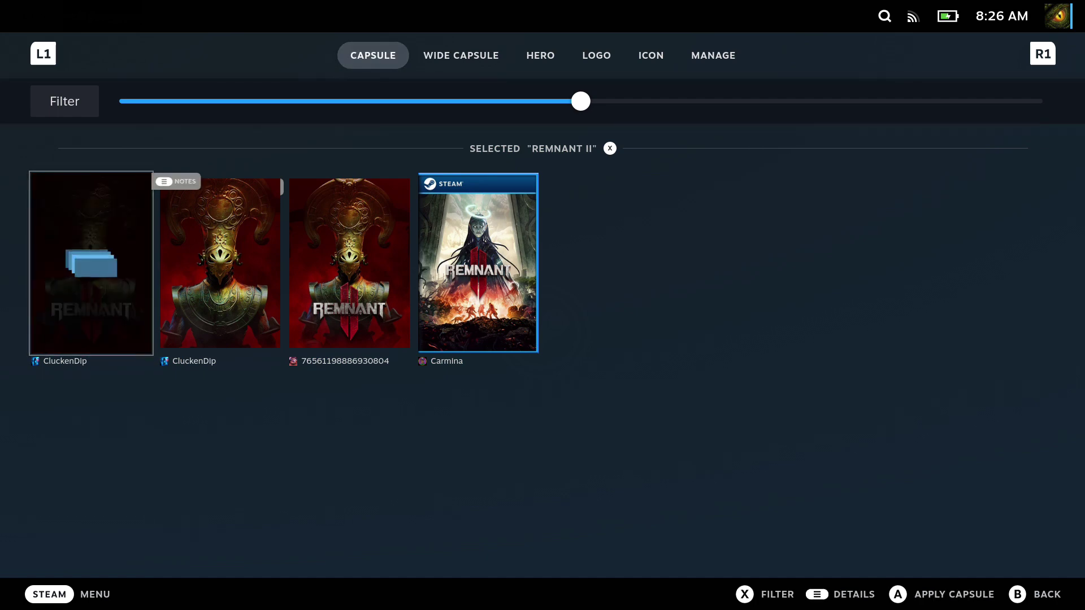
Step: Check the wide capsule filter and apply the Remnant II wide capsule artwork
key(Tab)
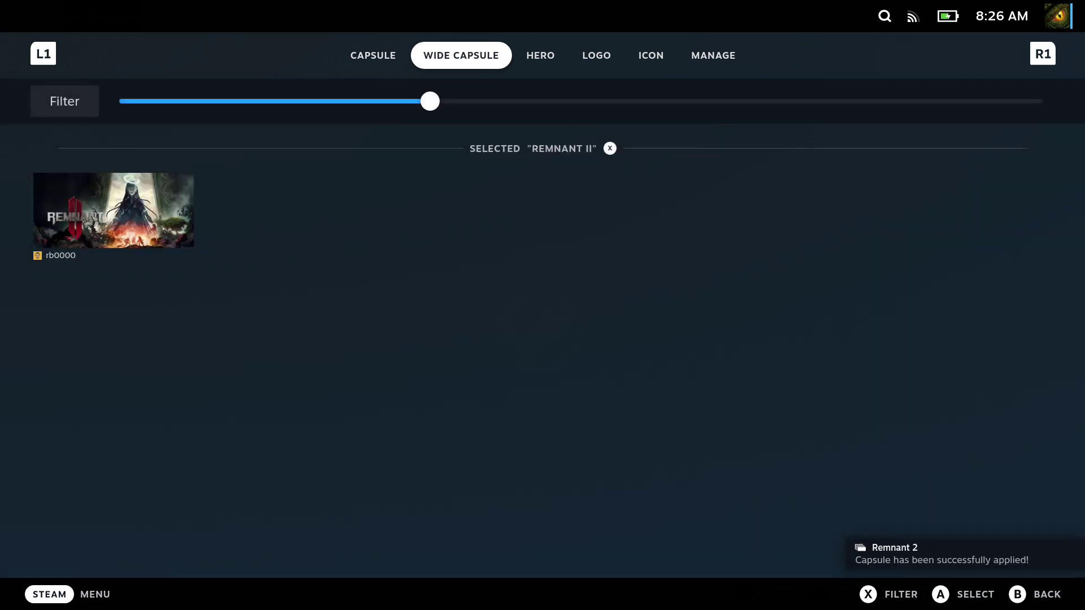
key(x)
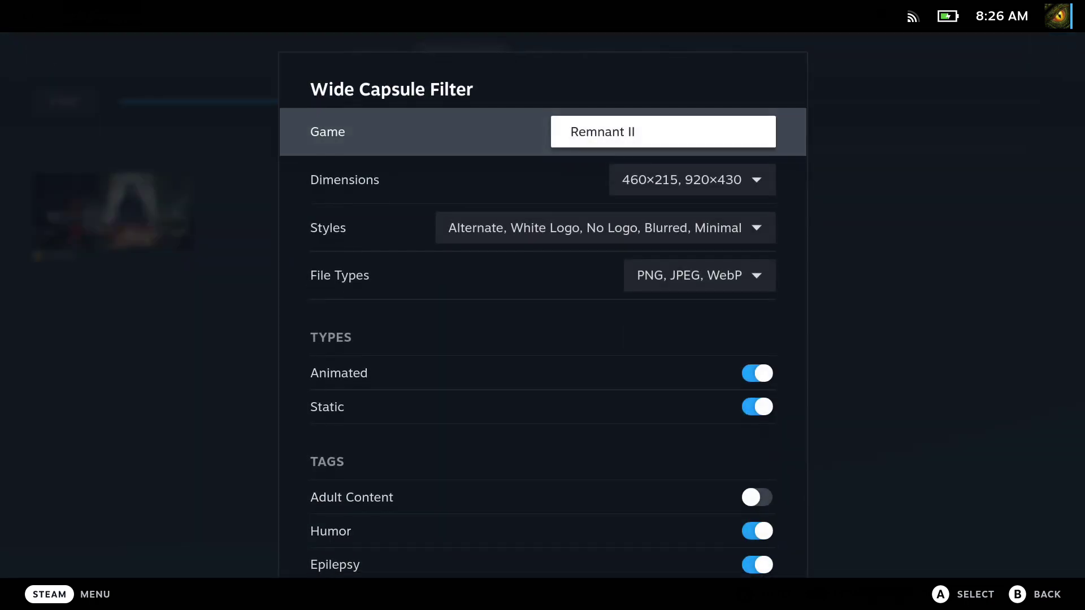
key(Escape)
key(Down)
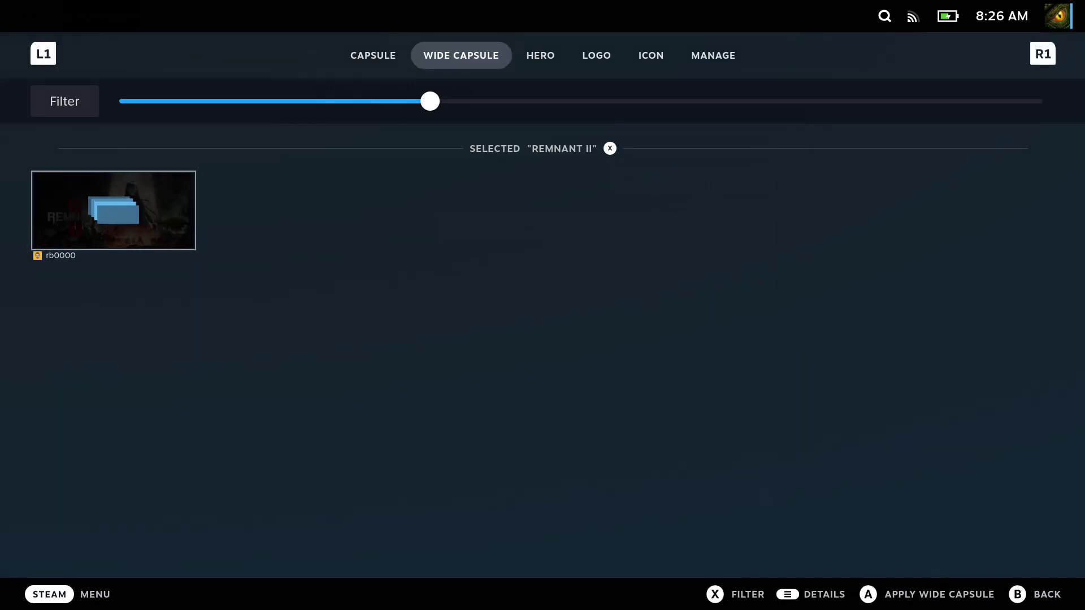
Step: Apply the first Remnant II hero artwork, showing the haloed figure above the fire
key(Page_Down)
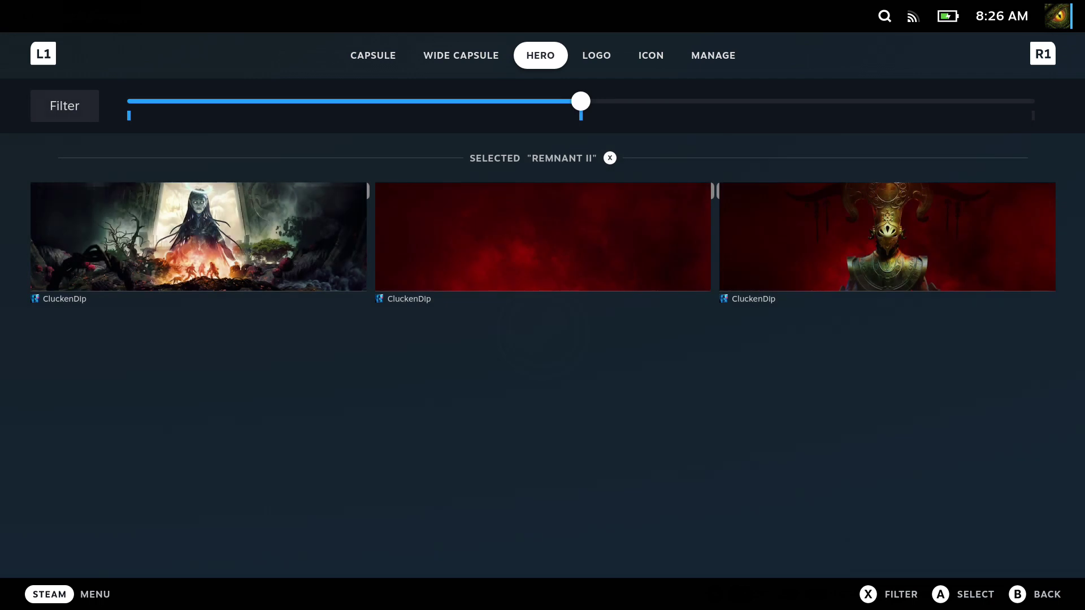
key(Down)
key(Down)
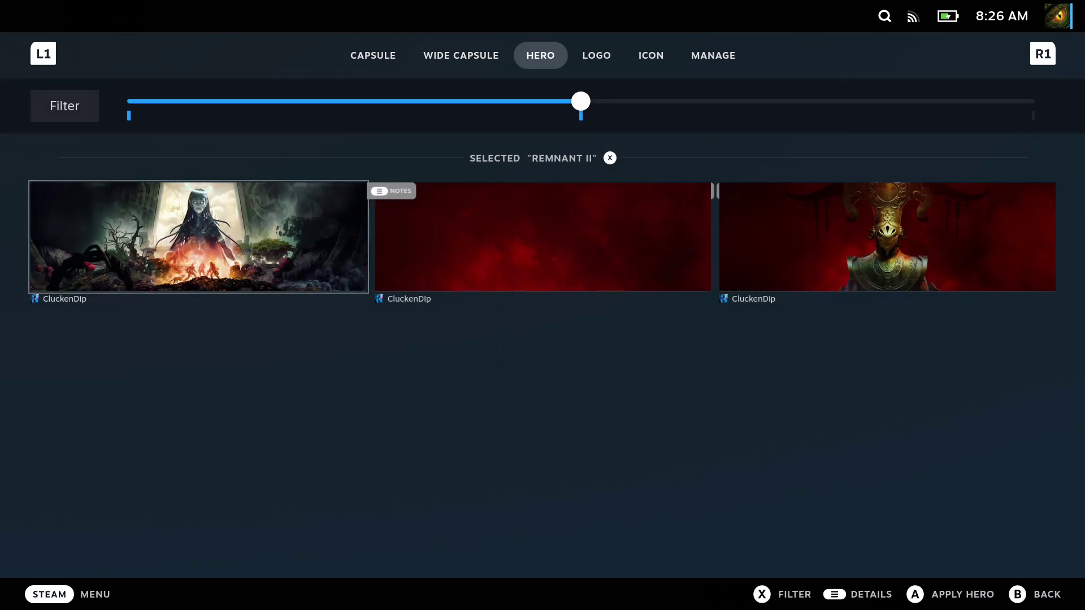
key(Return)
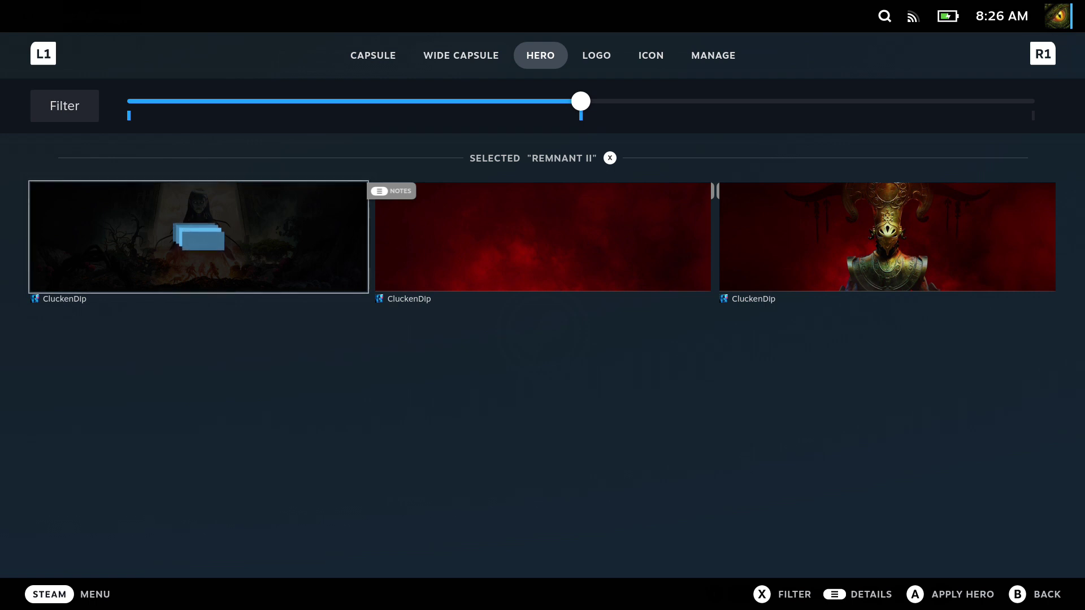
Step: Apply the Remnant II logo artwork
key(Page_Down)
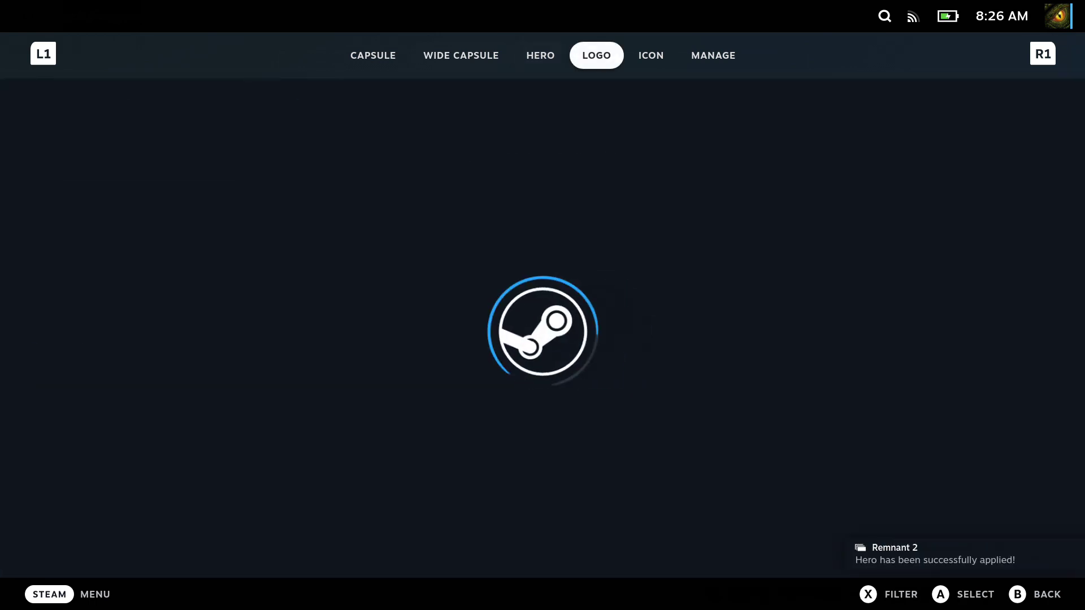
key(Down)
key(Return)
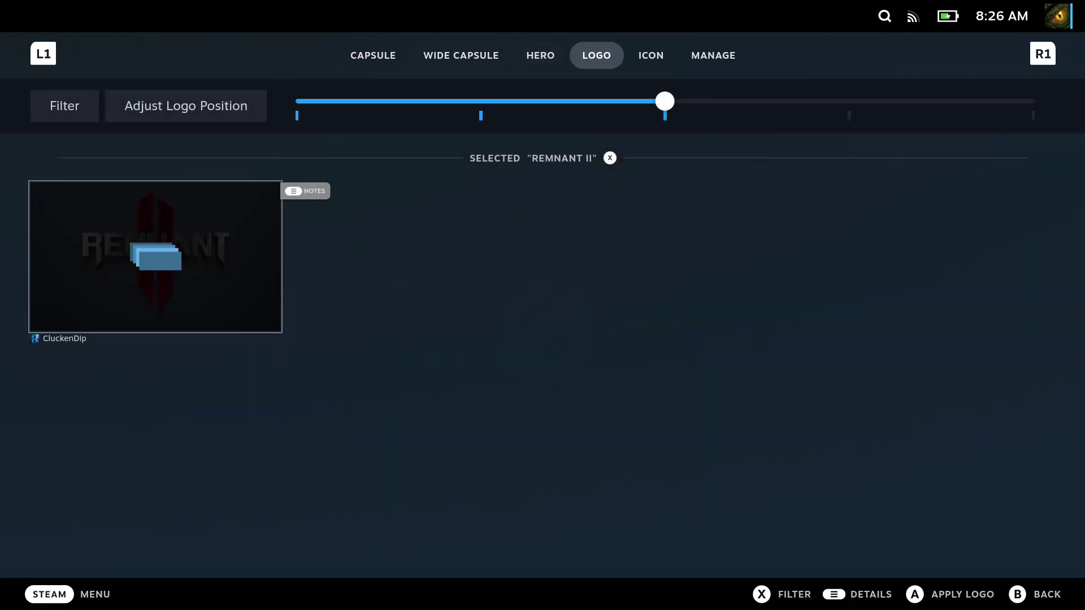
Step: Check the available icons and the currently applied Remnant 2 artwork, and return to the home screen
key(Page_Down)
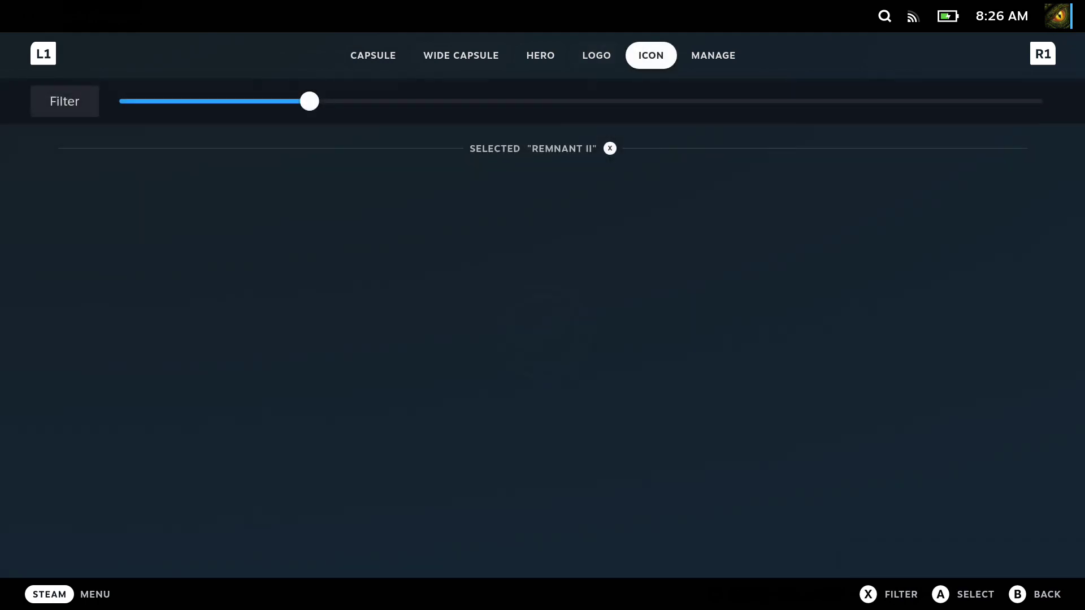
key(Page_Down)
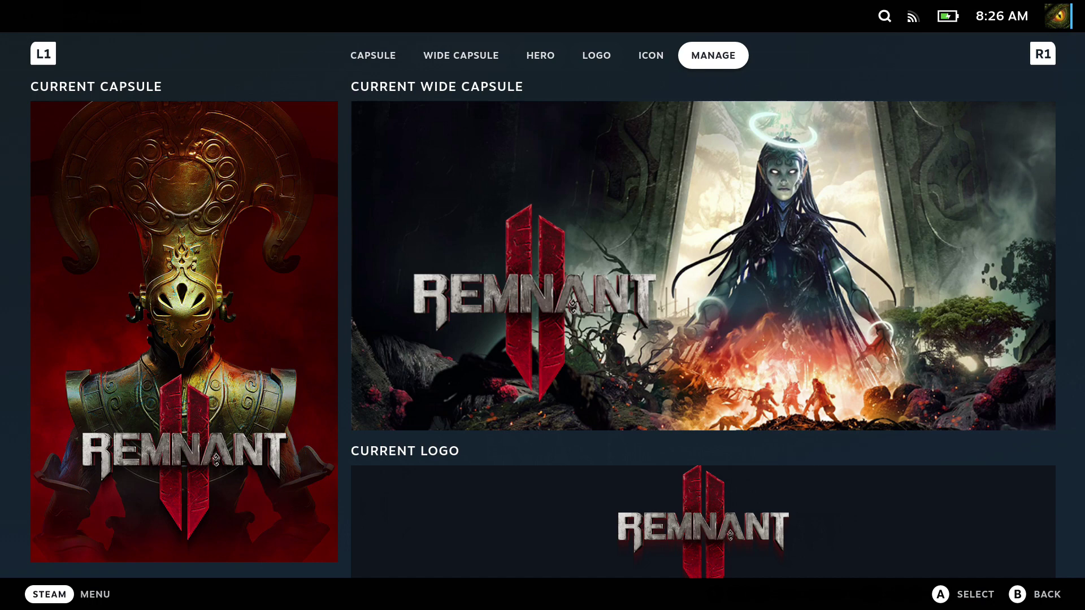
key(Escape)
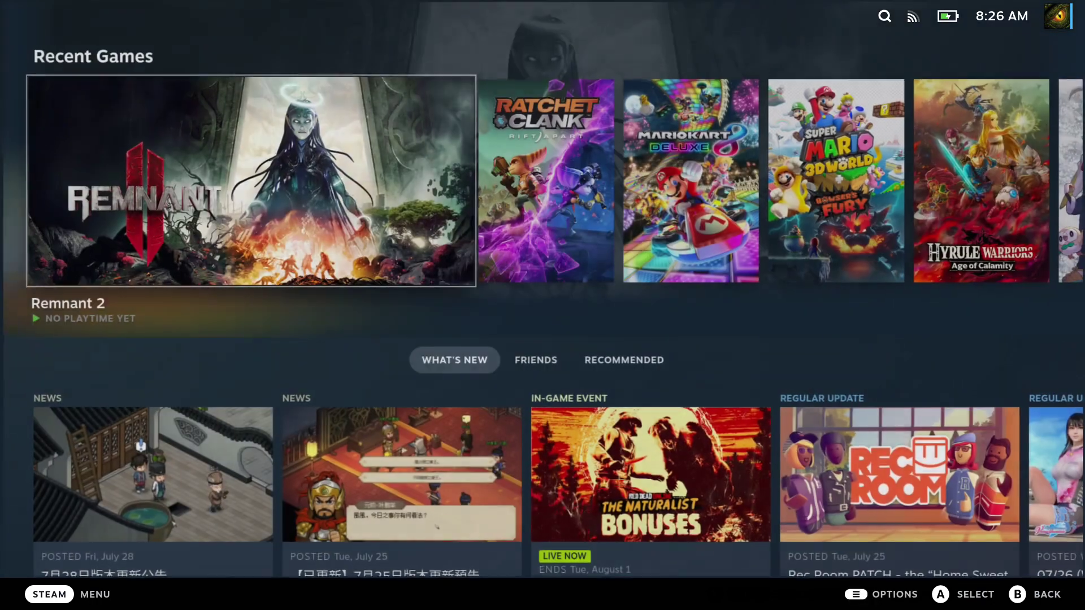
Step: Launch Remnant 2 from the recent games, start the game with the existing character, skip the intro, and dismiss the session notice
key(Return)
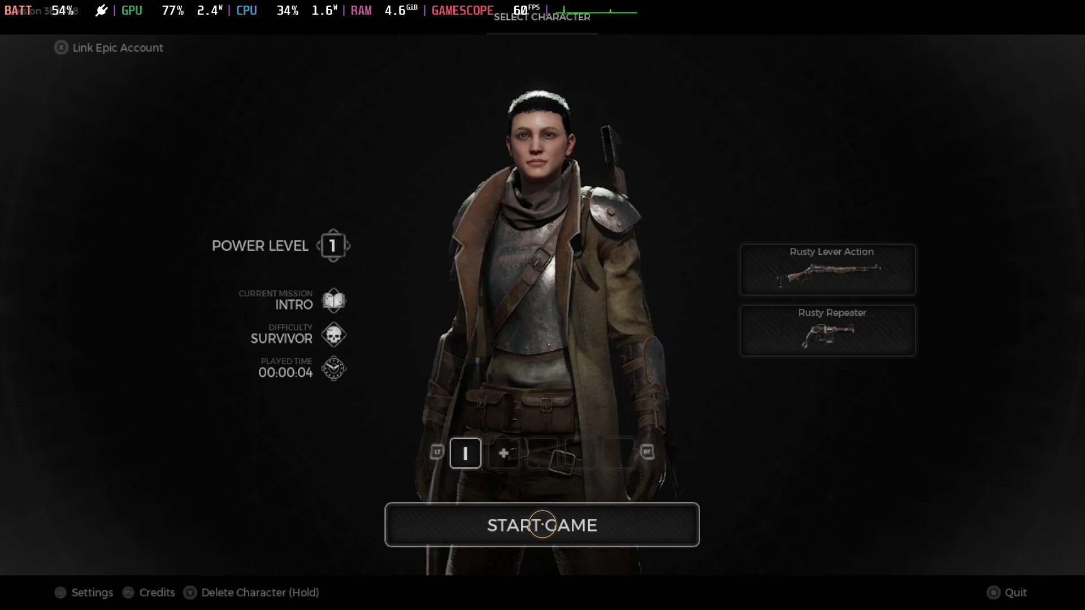
key(Return)
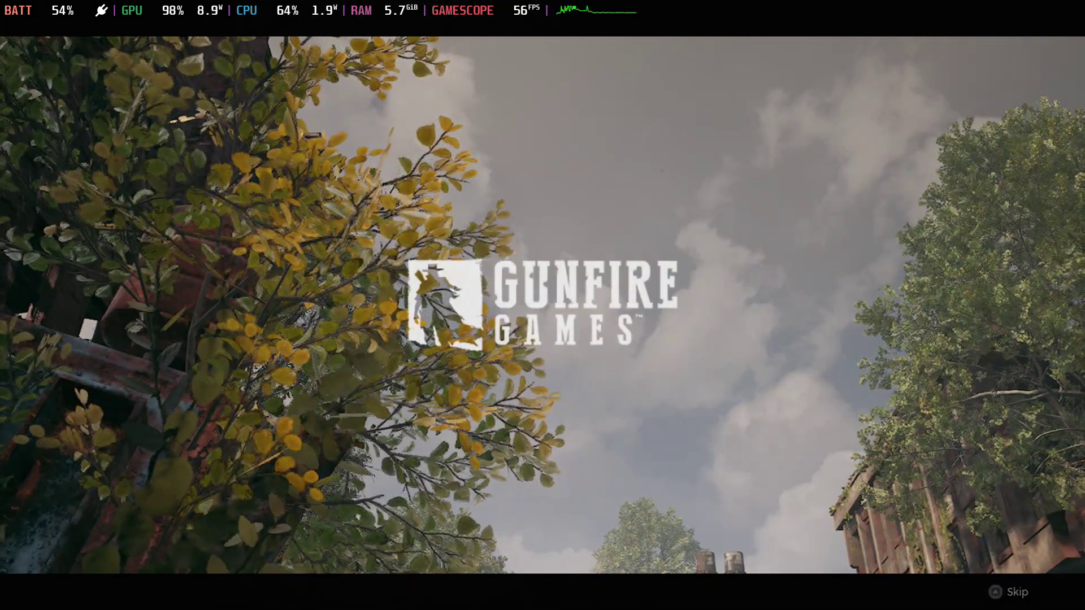
key(Return)
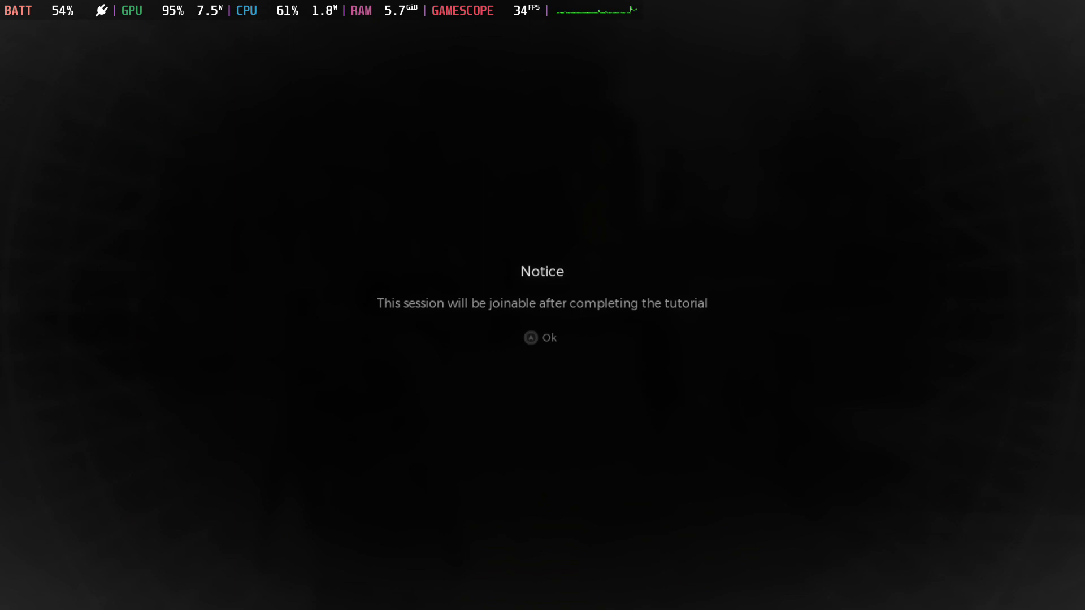
key(Return)
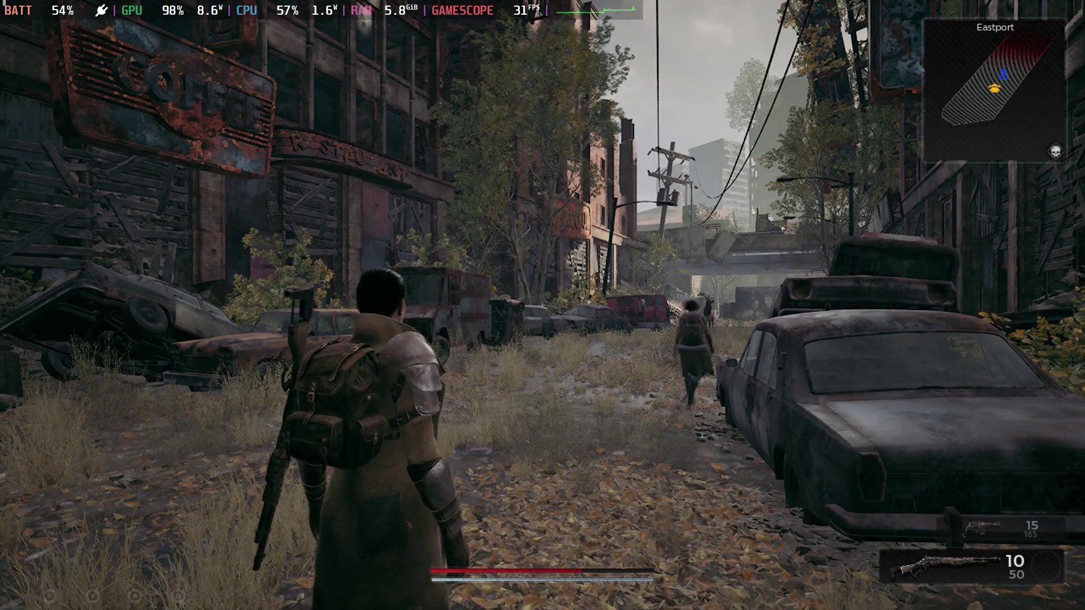
Step: Follow the companion on foot toward the Eastport overpass to check the game's performance in Gaming Mode
key(w)
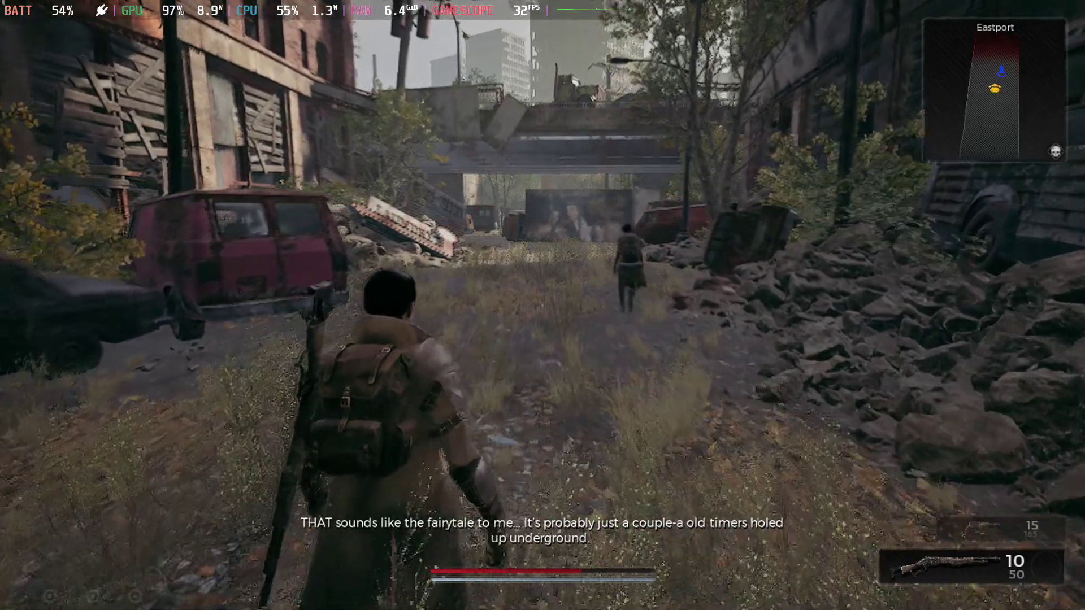
key(w)
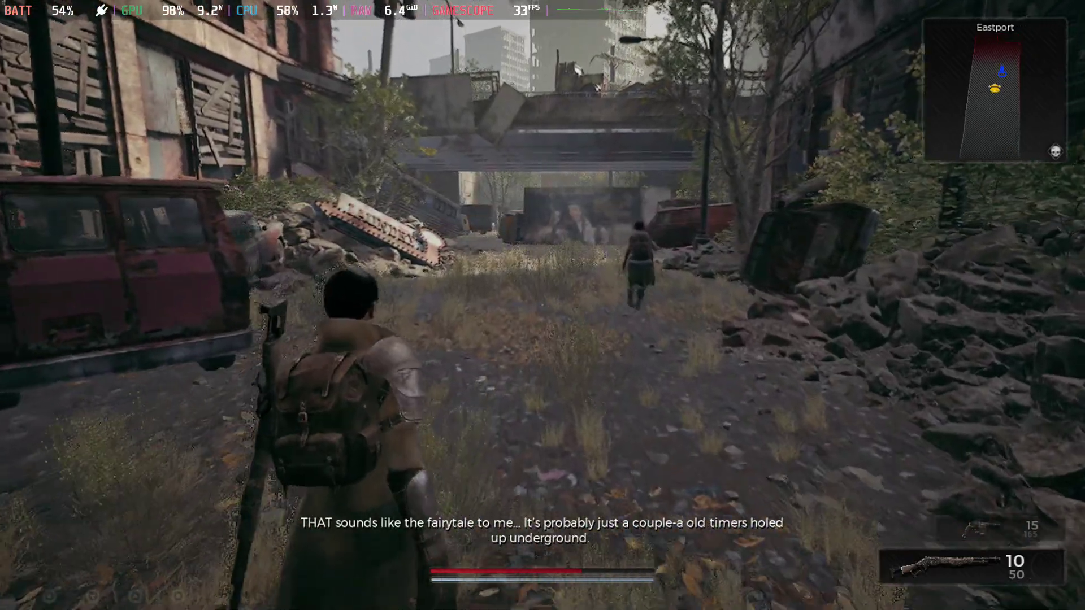
key(w)
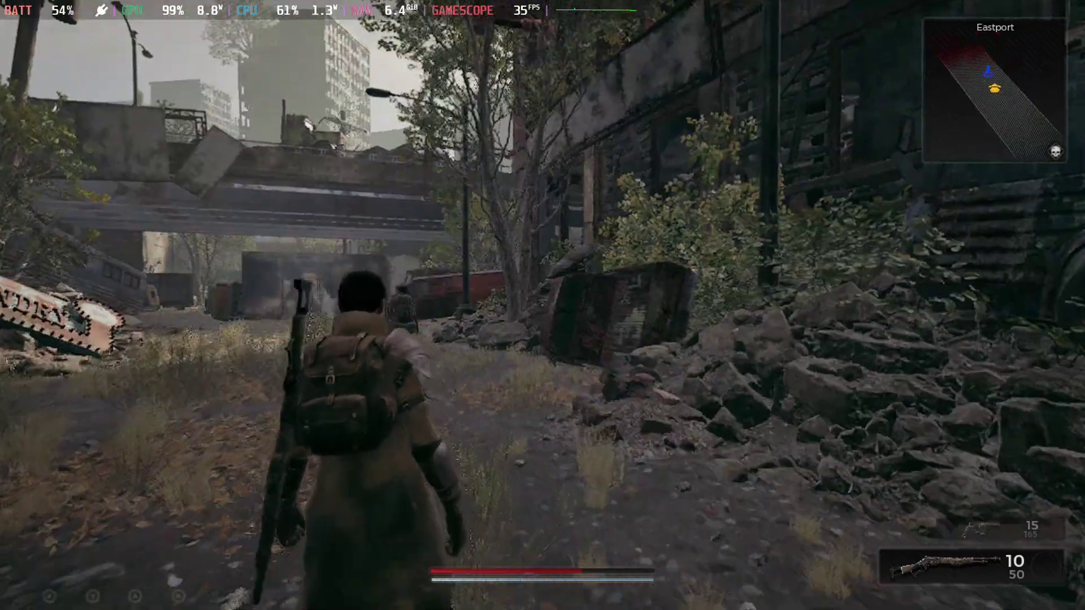
key(w)
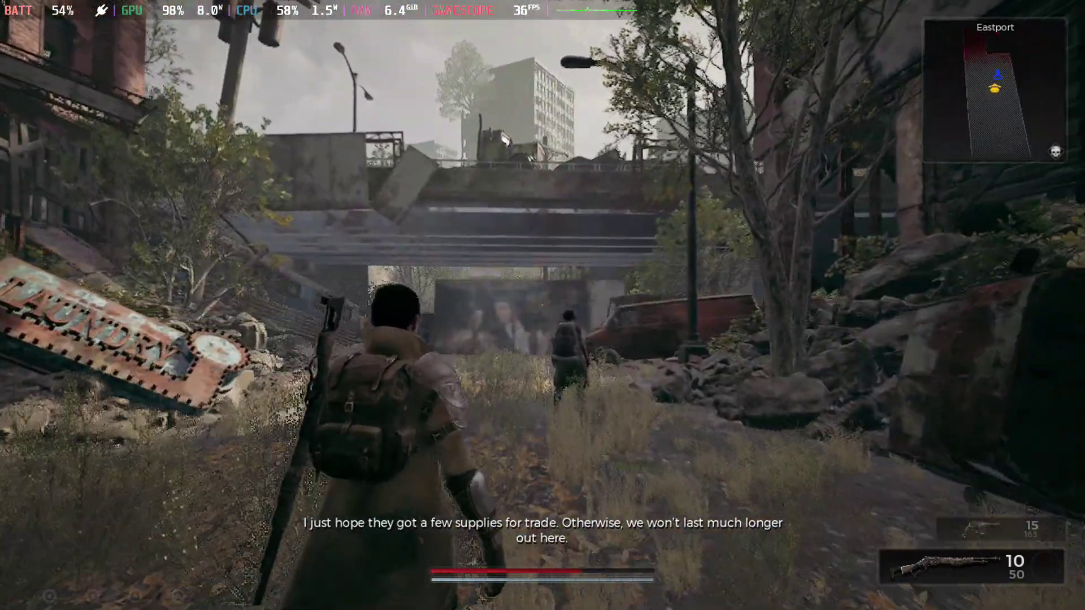
key(w)
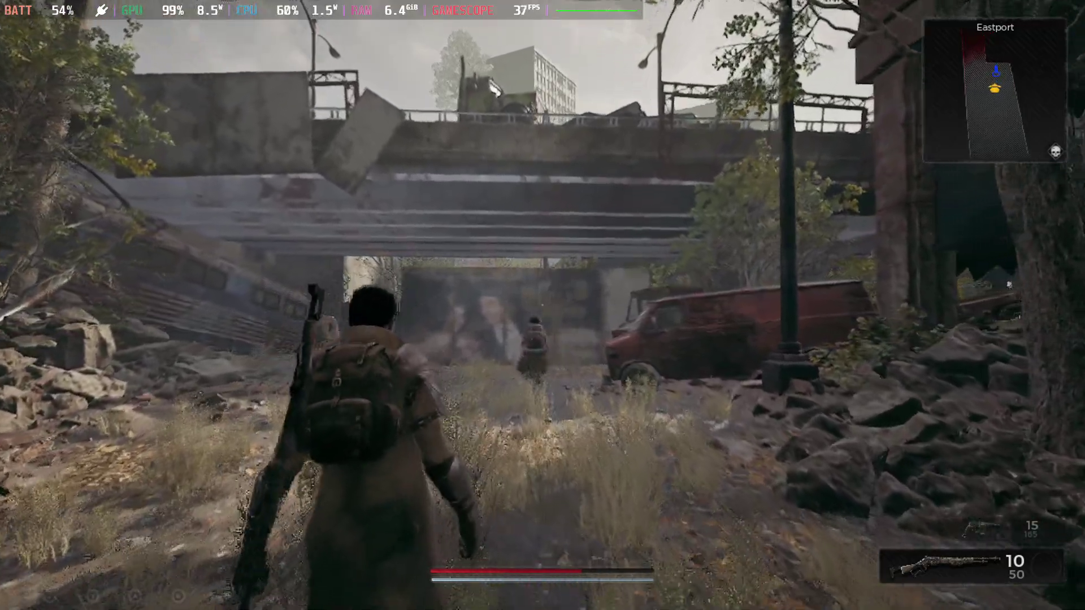
Step: Follow the companion under the Eastport overpass to the Fulton's Original Blend billboard
key(w)
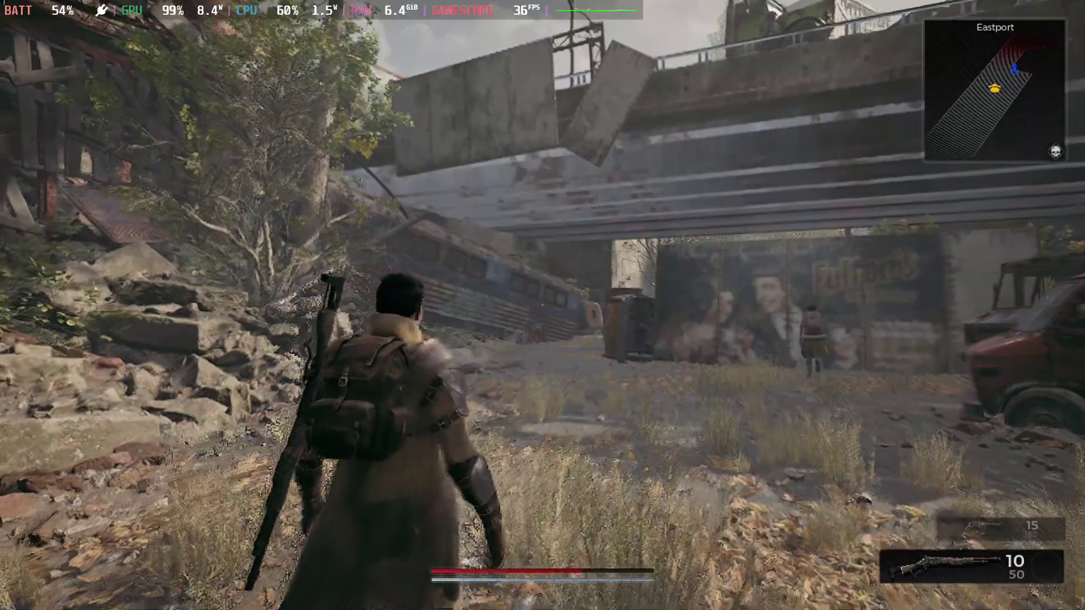
key(w)
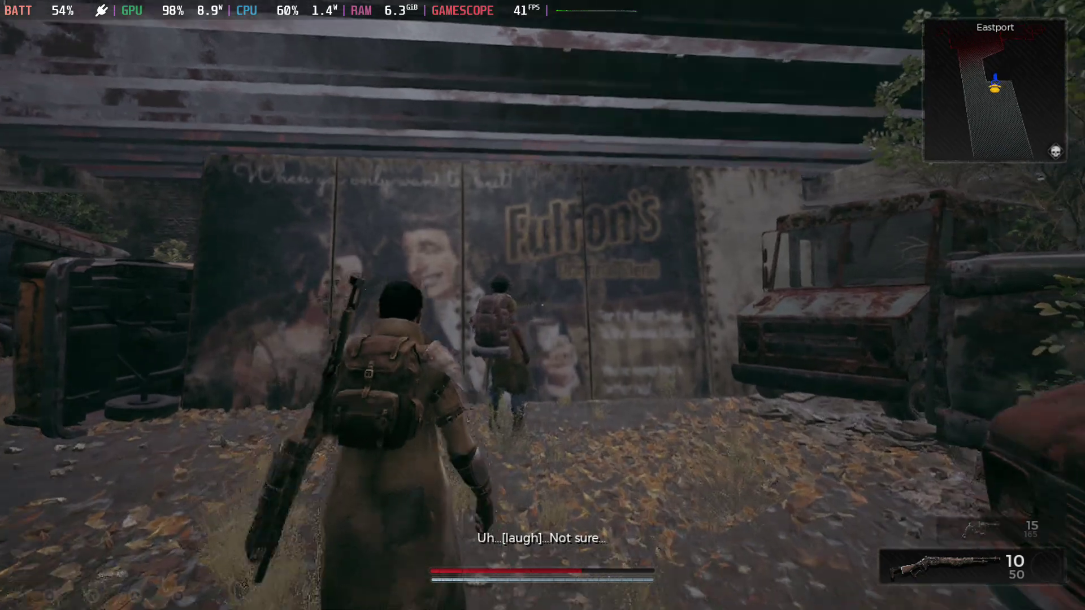
key(w)
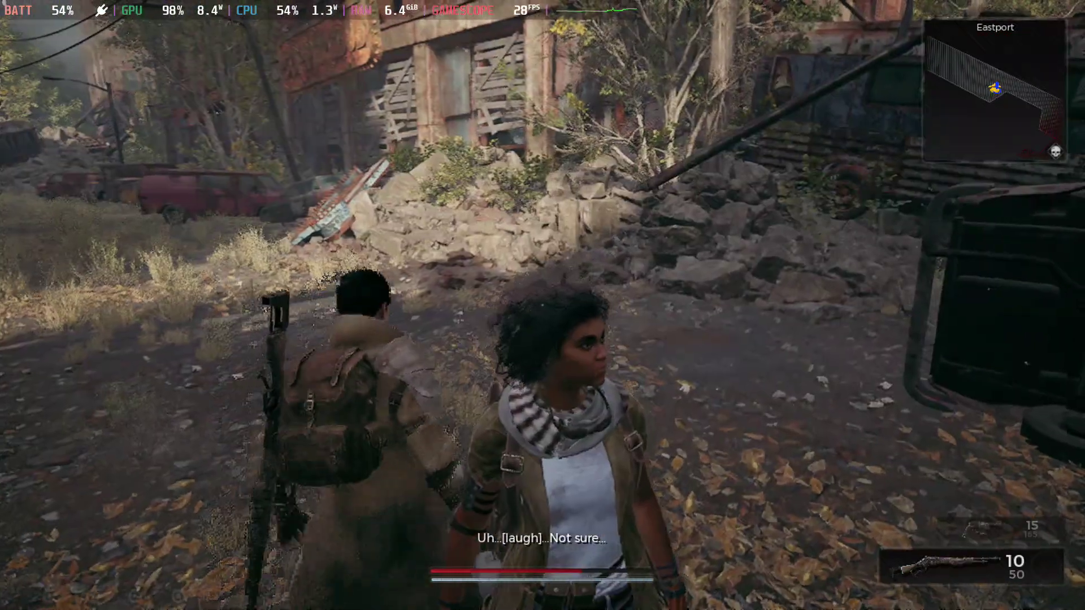
Step: Walk around the companion beside the Fulton's billboard, viewing the surroundings from several angles to check rendering and frame rate
key(w)
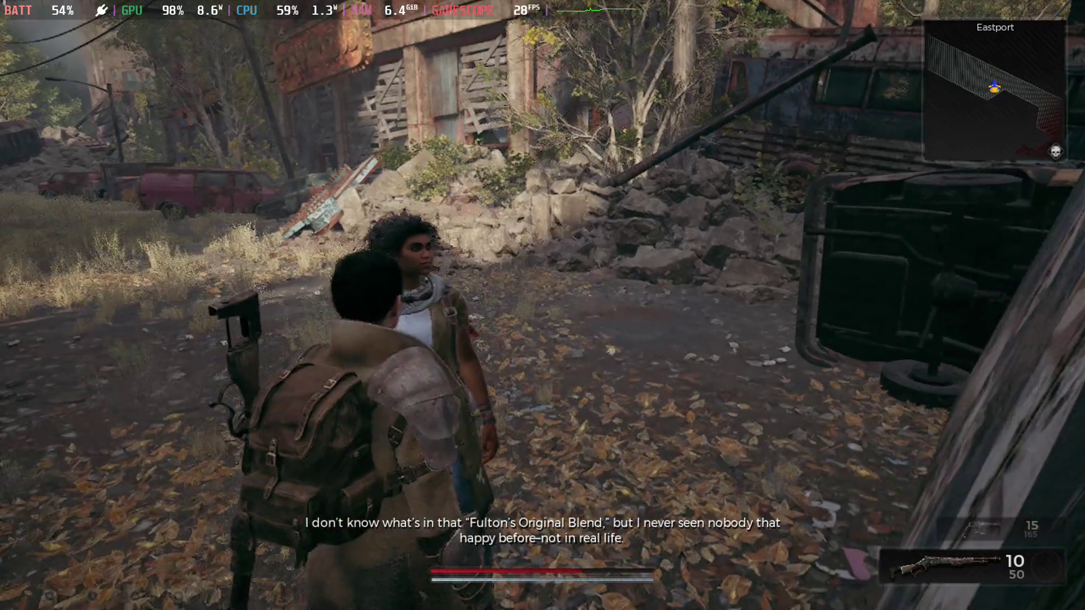
key(w)
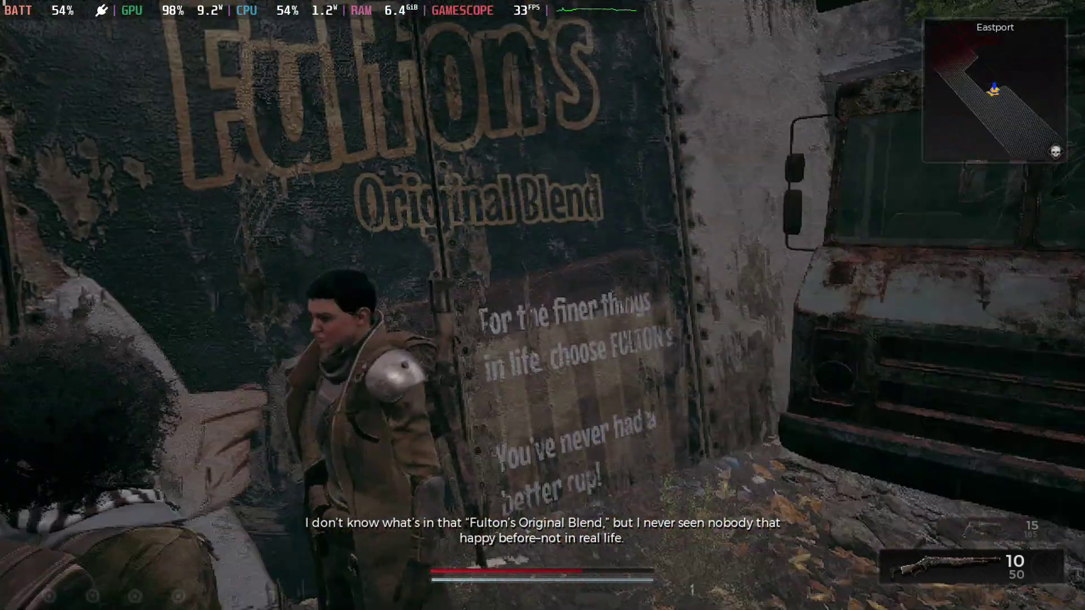
key(w)
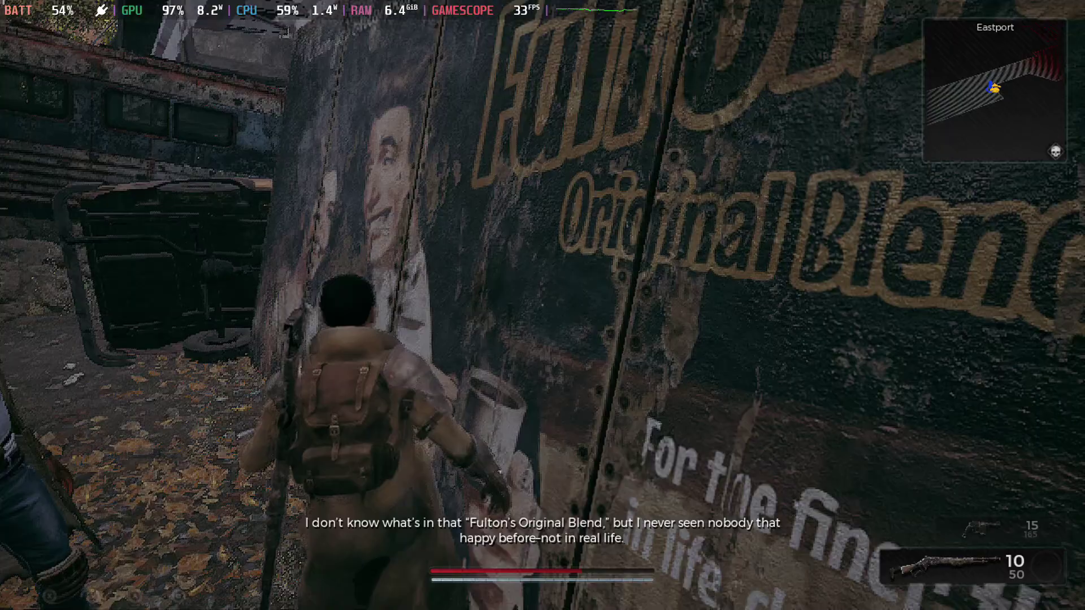
key(w)
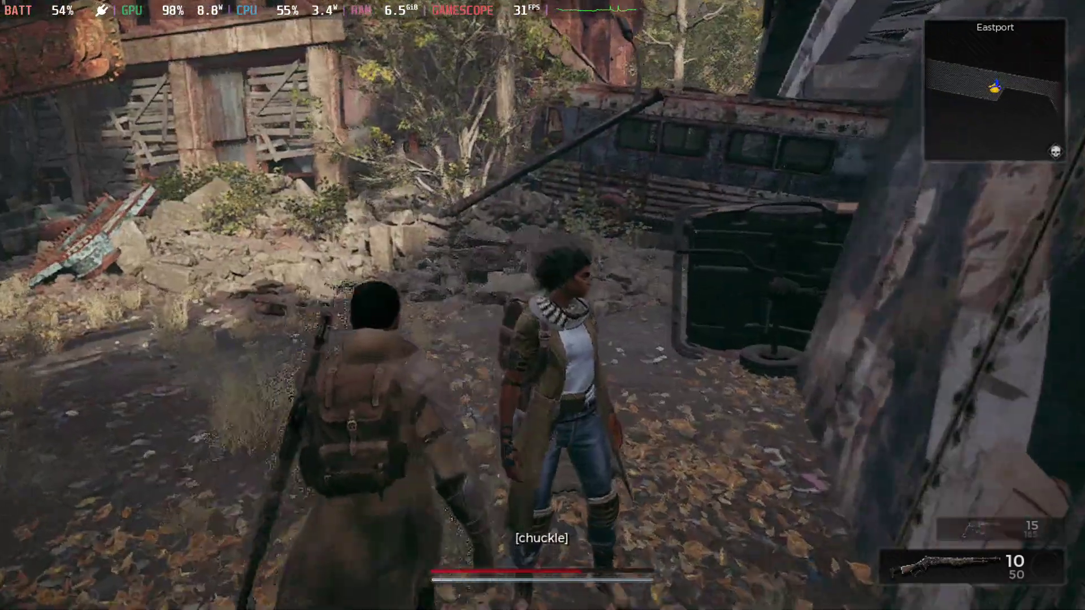
key(w)
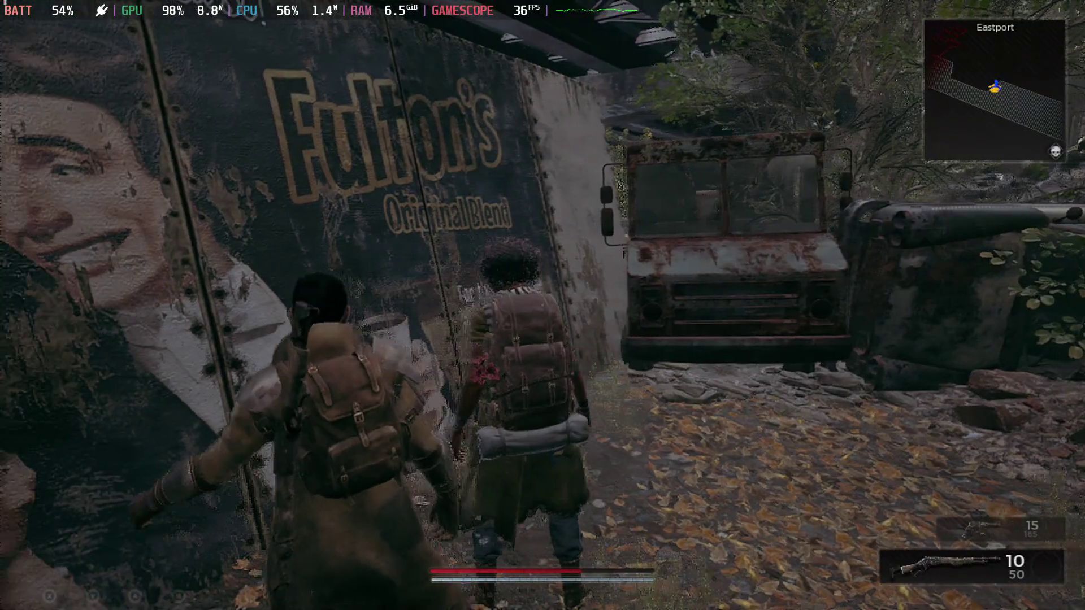
key(w)
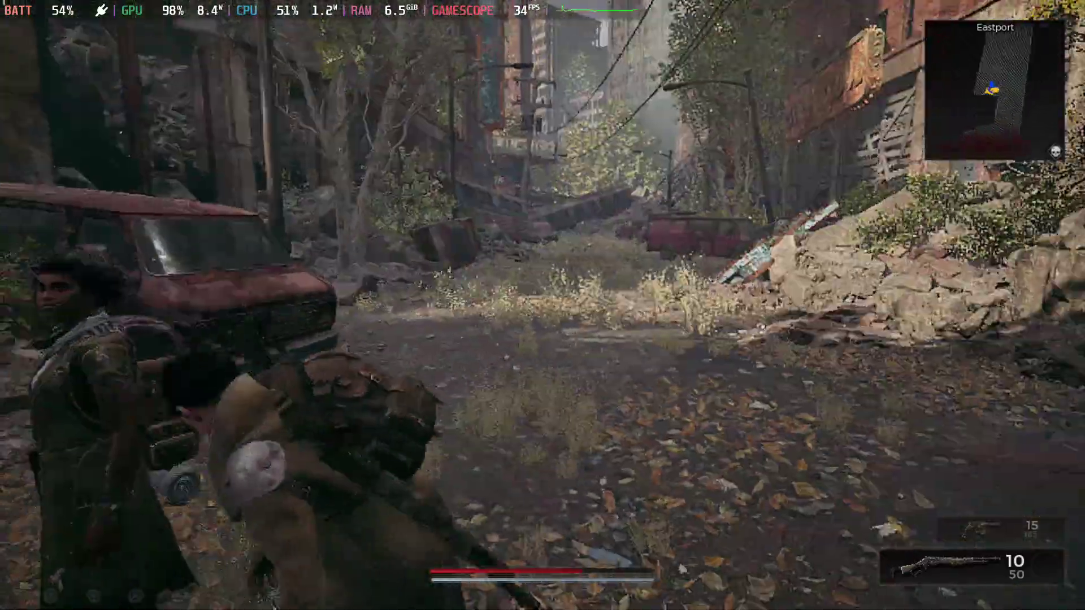
key(w)
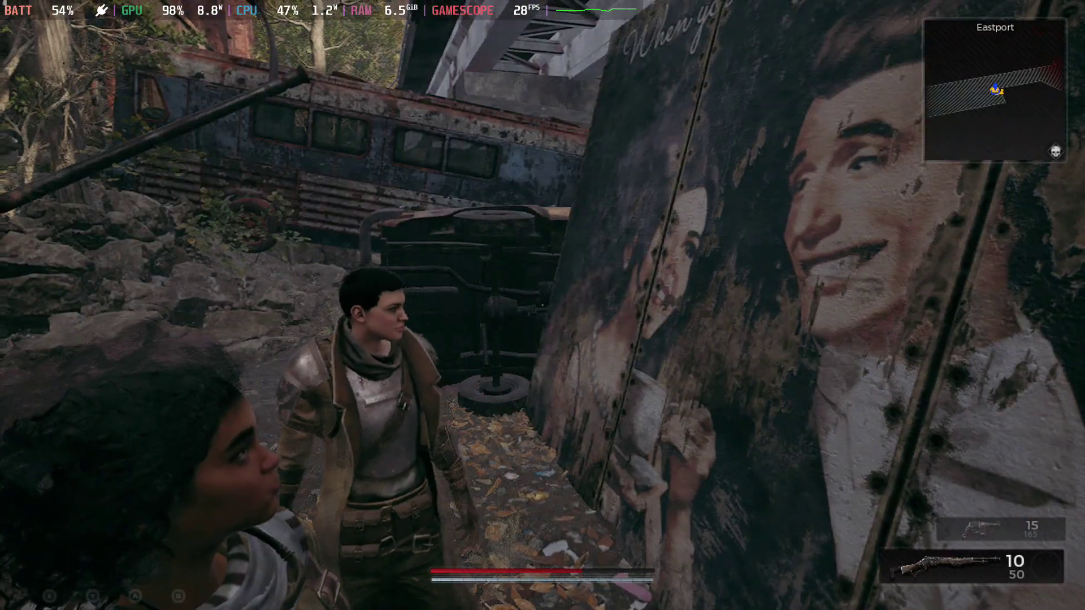
key(w)
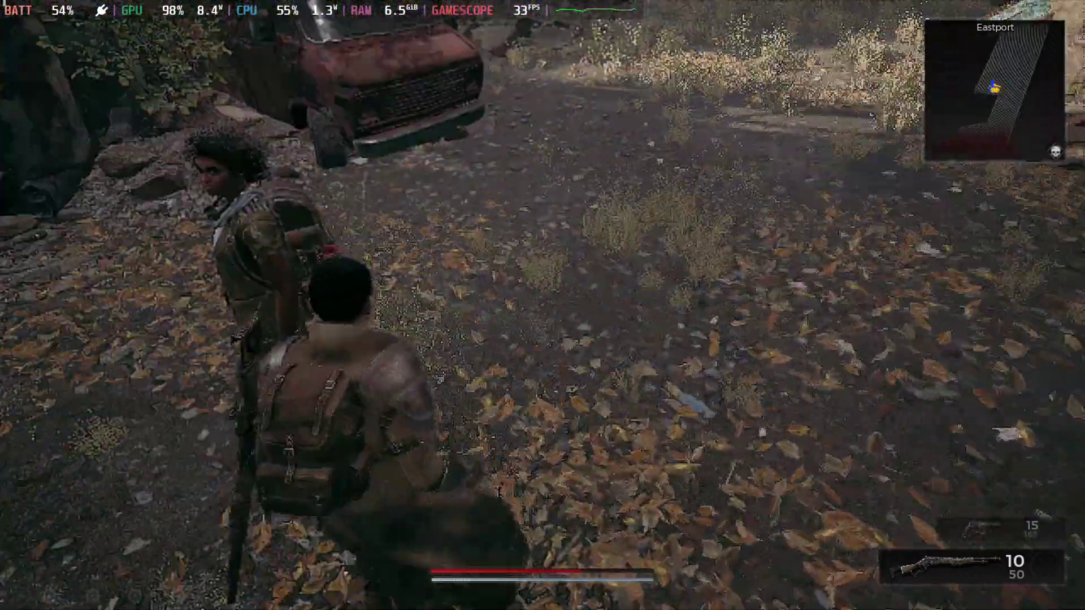
key(w)
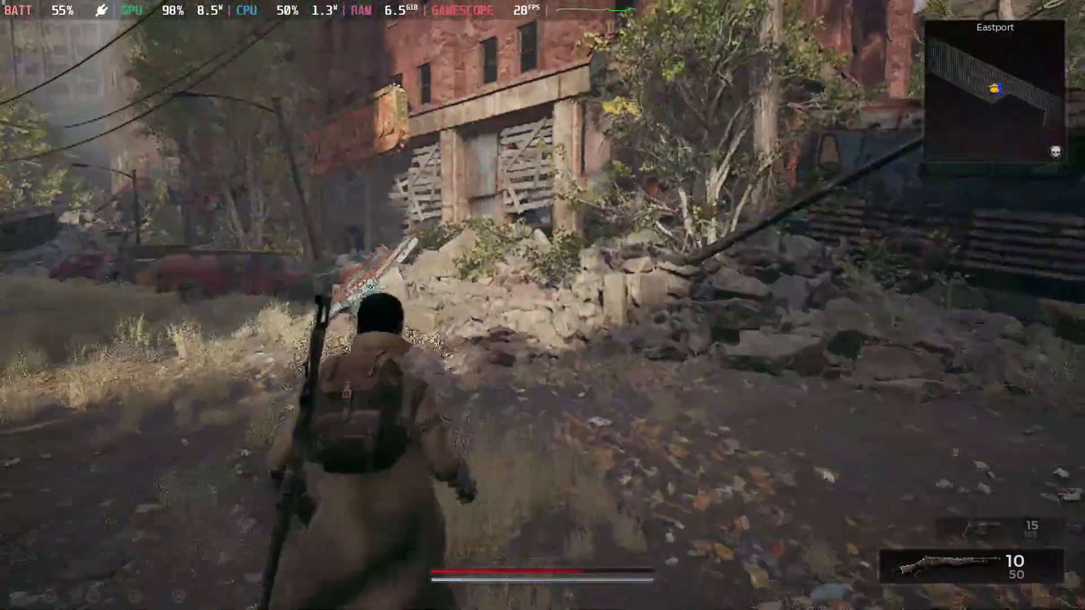
Step: Run past the overturned vehicle beneath the overpass and along the wrecked cars into the walled parking lot
key(w)
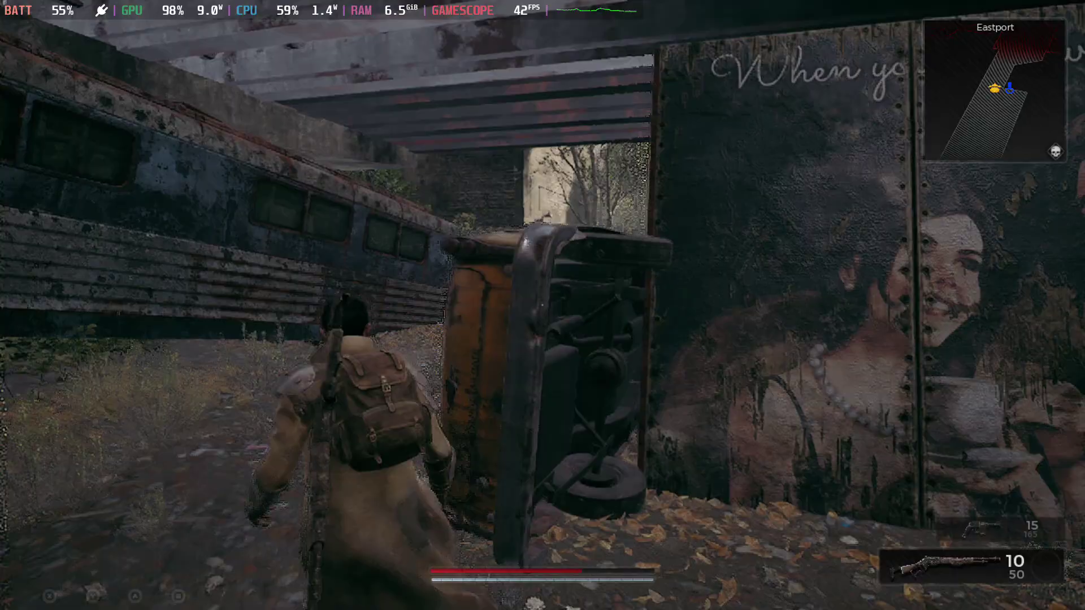
key(w)
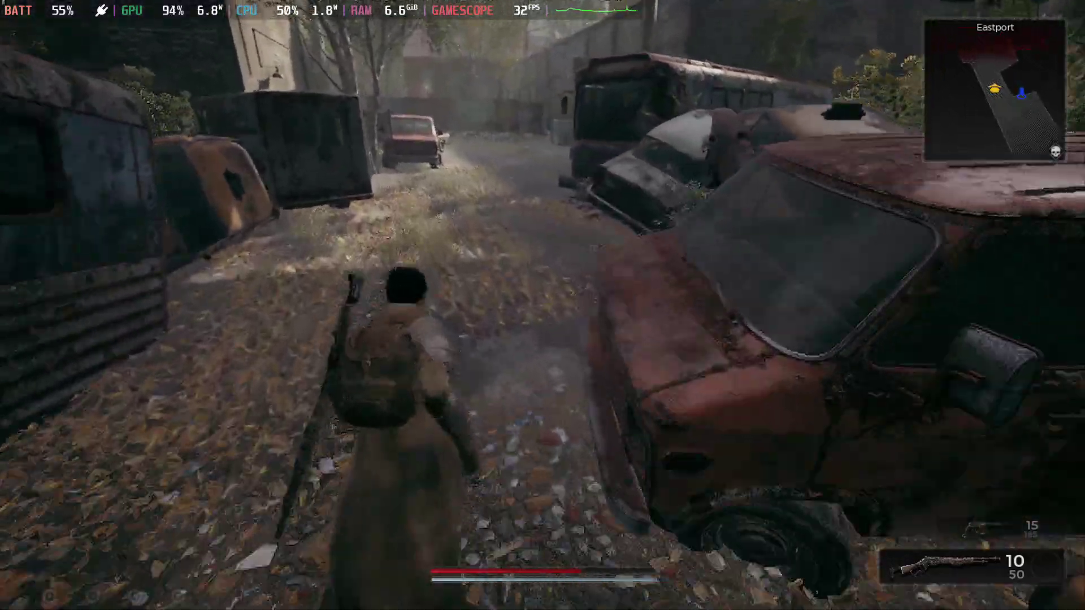
key(w)
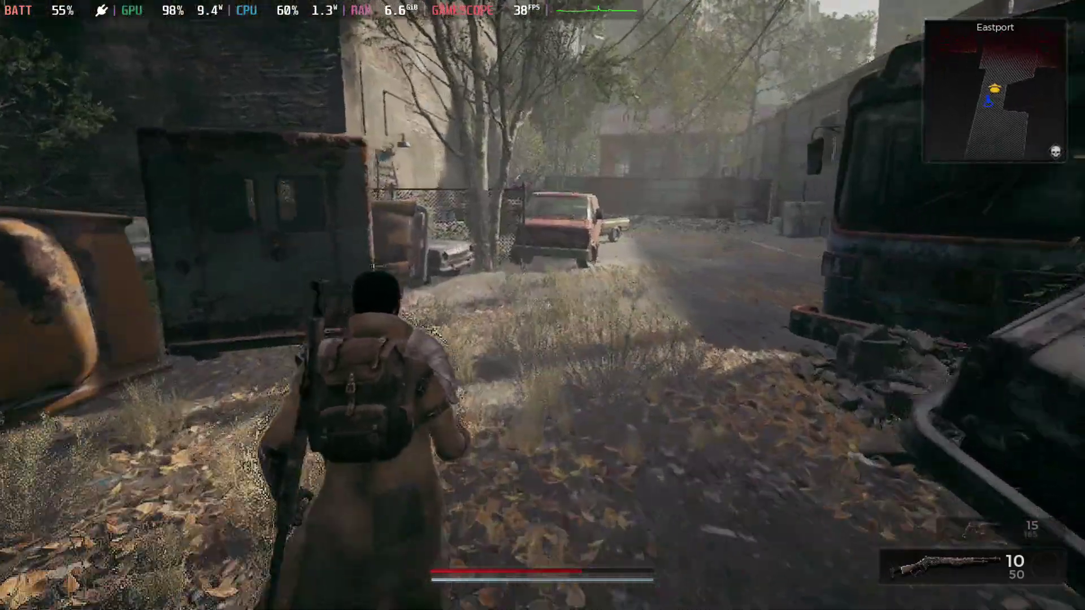
key(w)
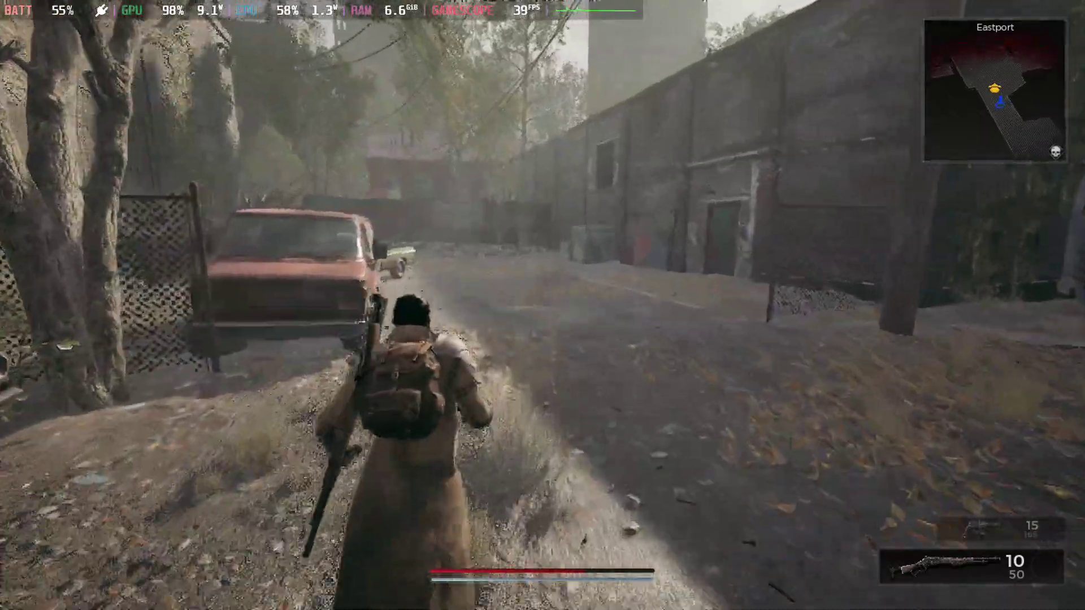
key(w)
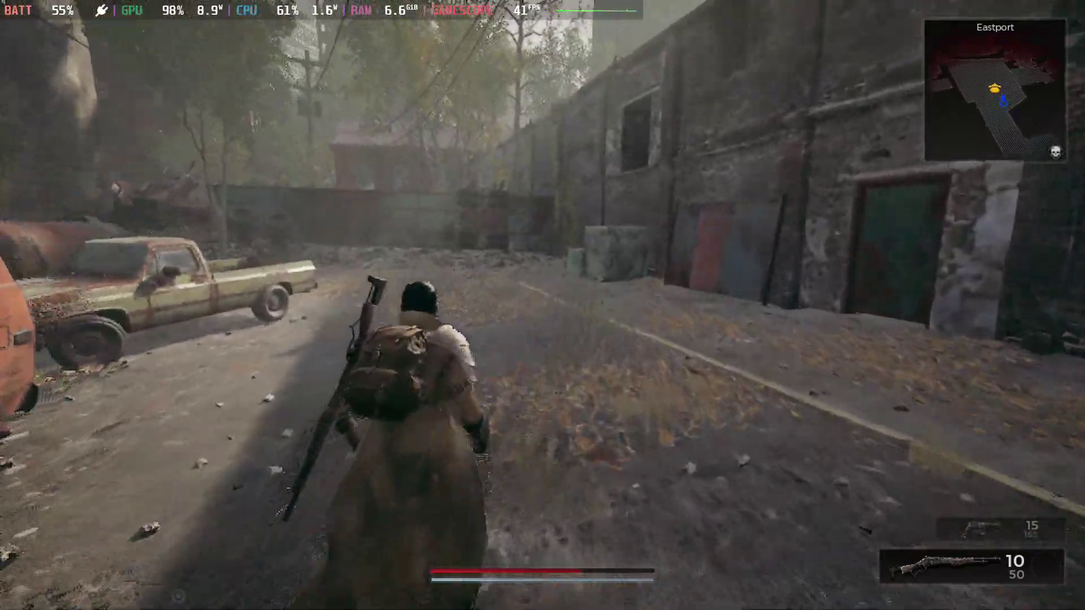
key(w)
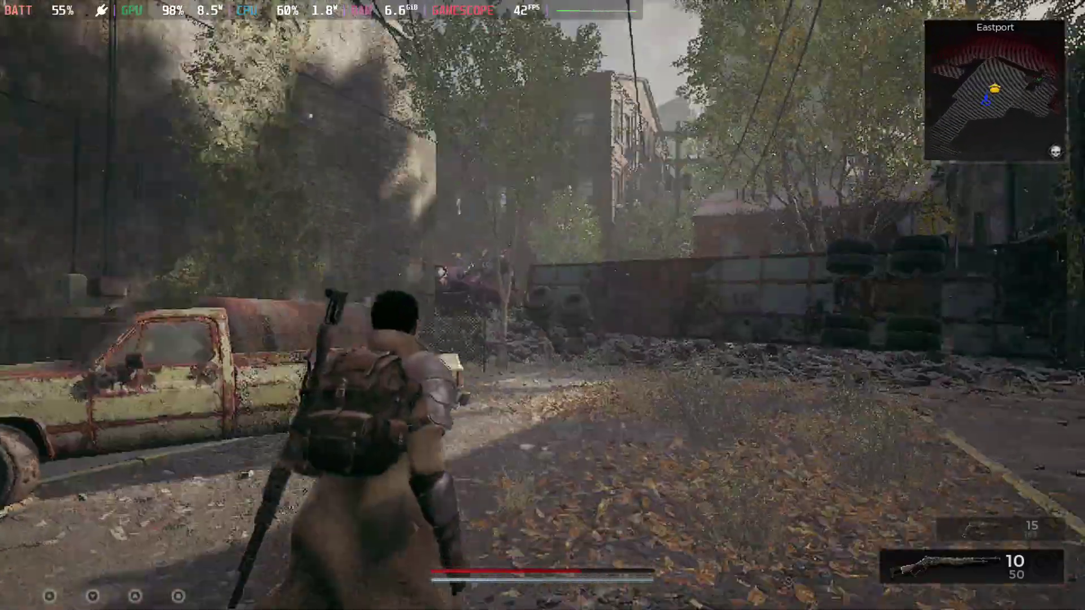
Step: Cross the parking lot to the green door in the brick building and try to open it
key(w)
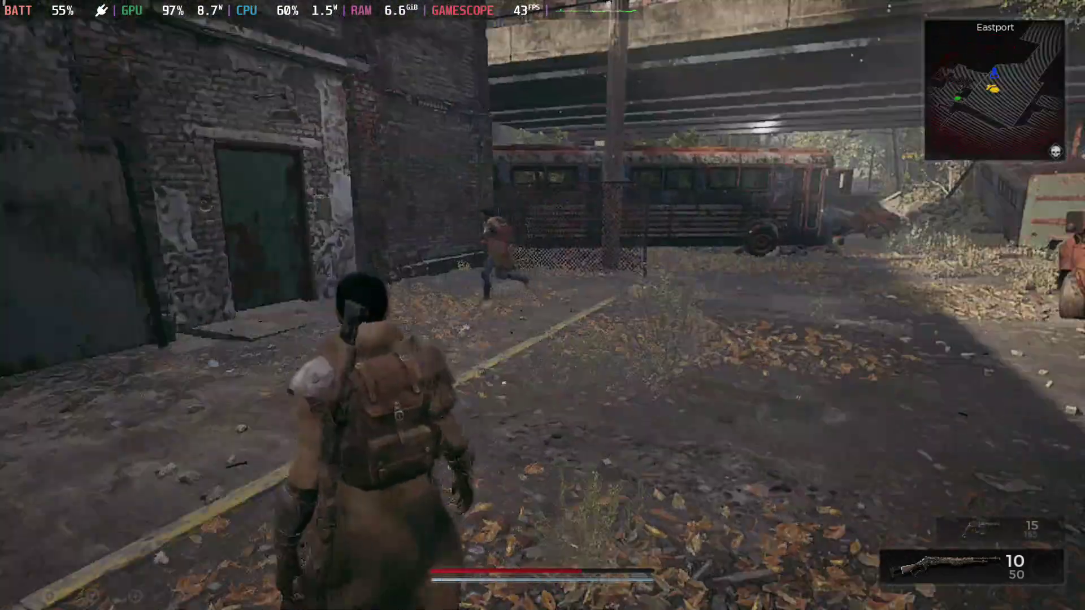
key(w)
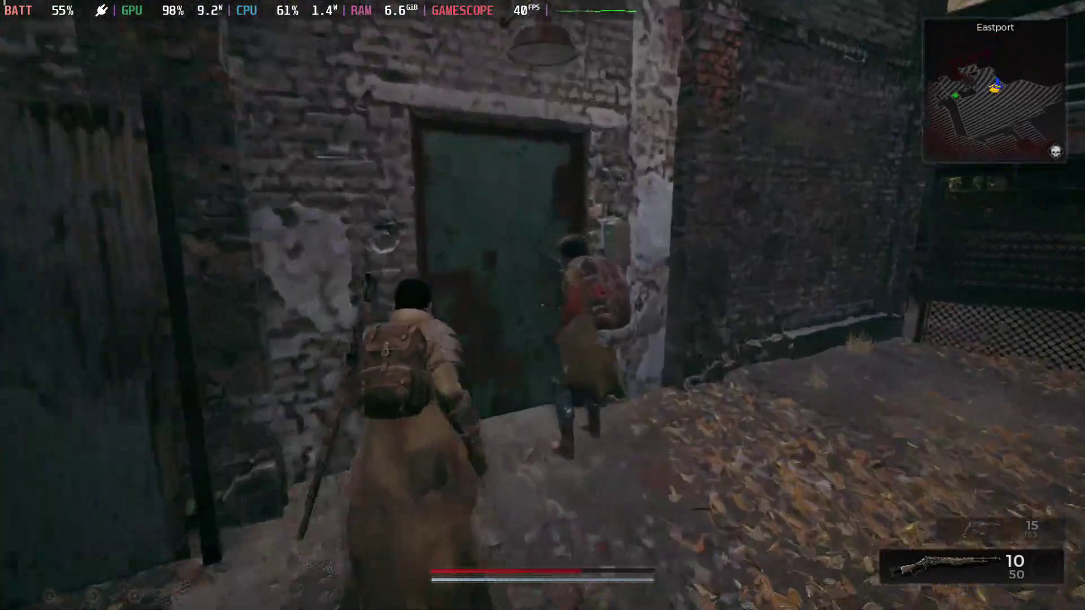
key(w)
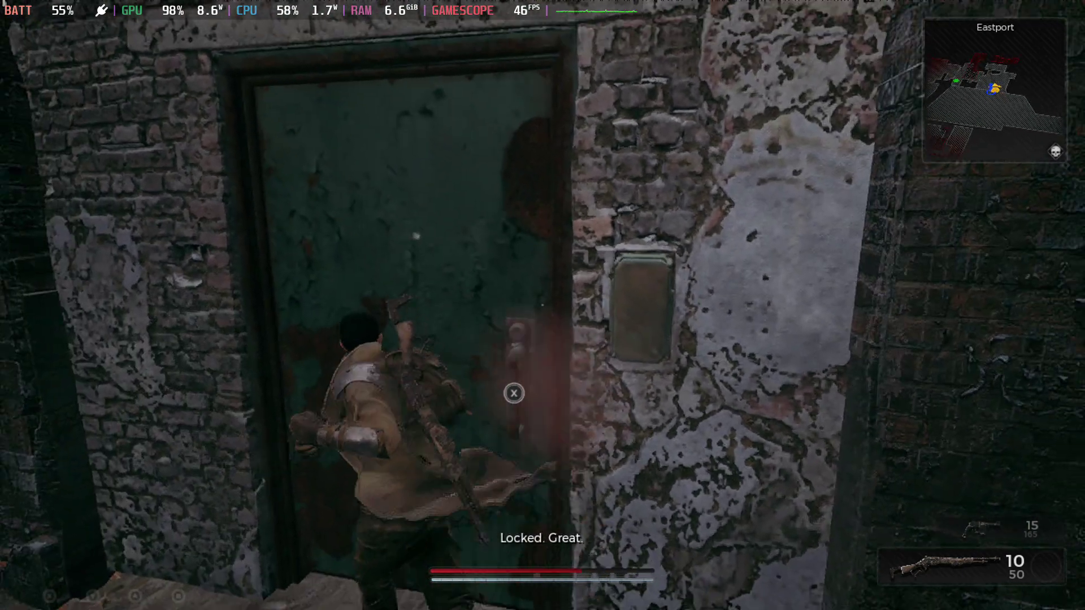
key(w)
key(w)
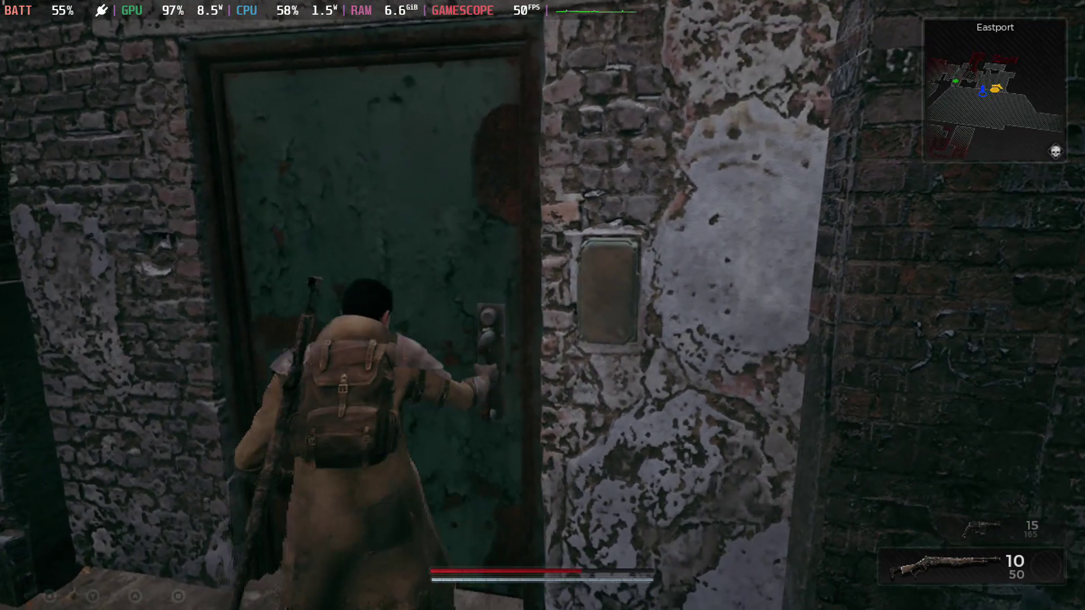
Step: Run along the brick wall to the tarp-covered crates, vault onto them, and climb through the open window above
key(s)
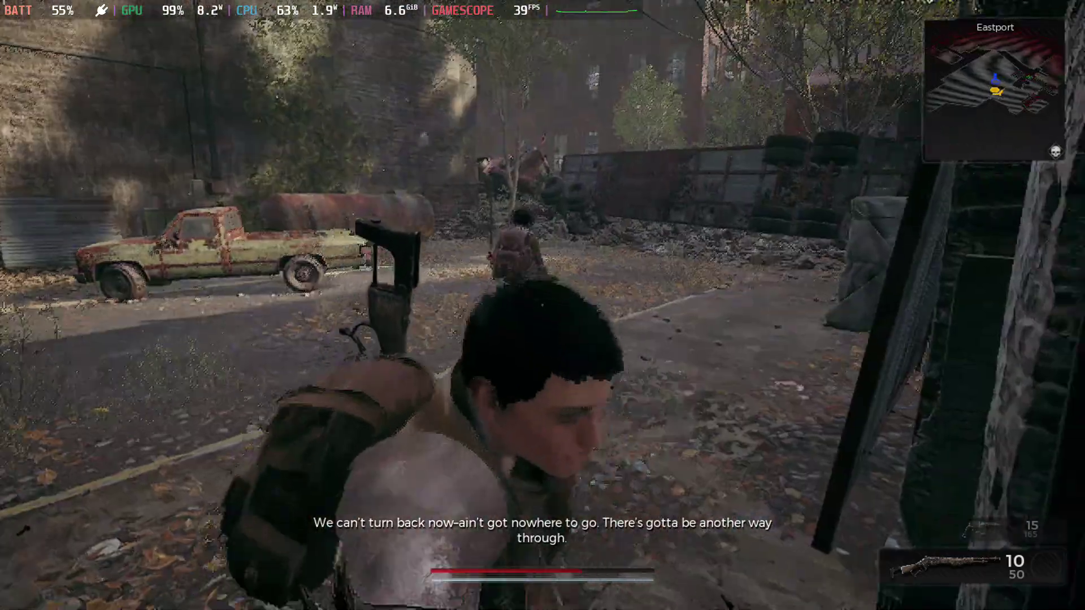
key(w)
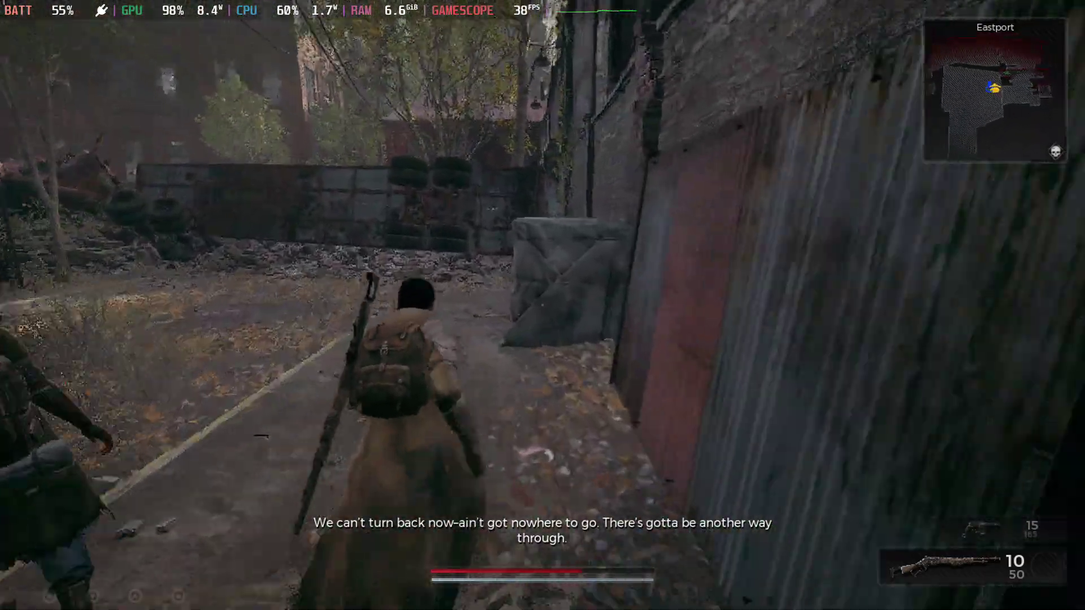
key(w)
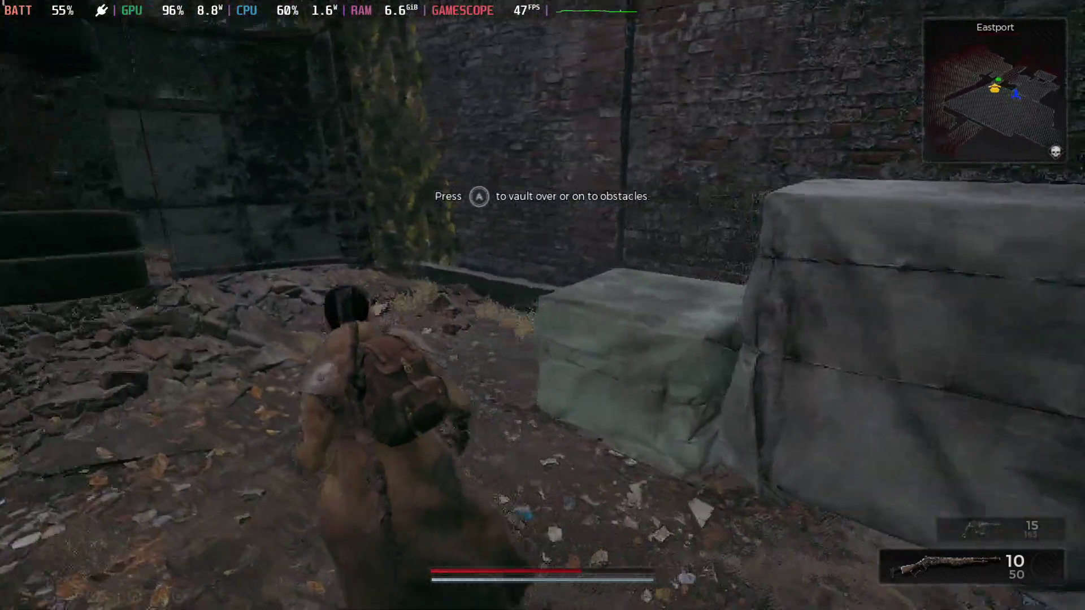
key(w)
key(space)
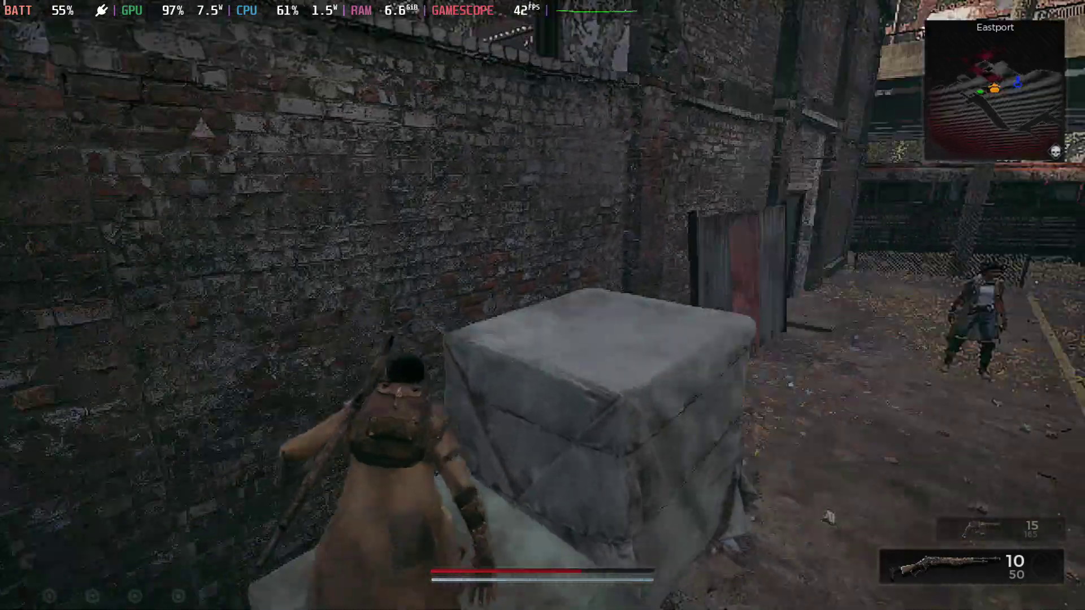
key(w)
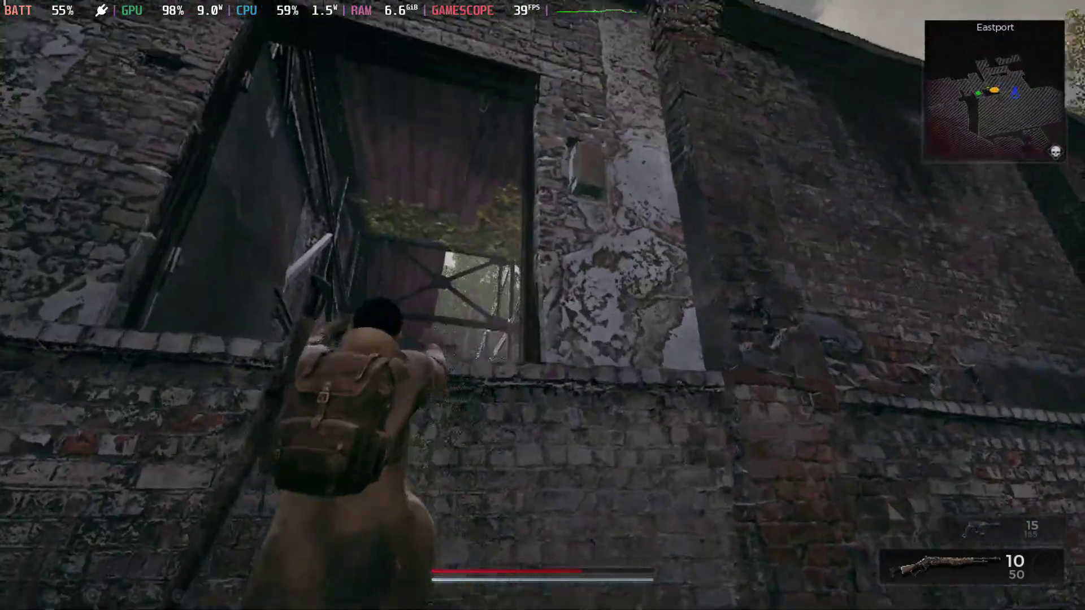
key(w)
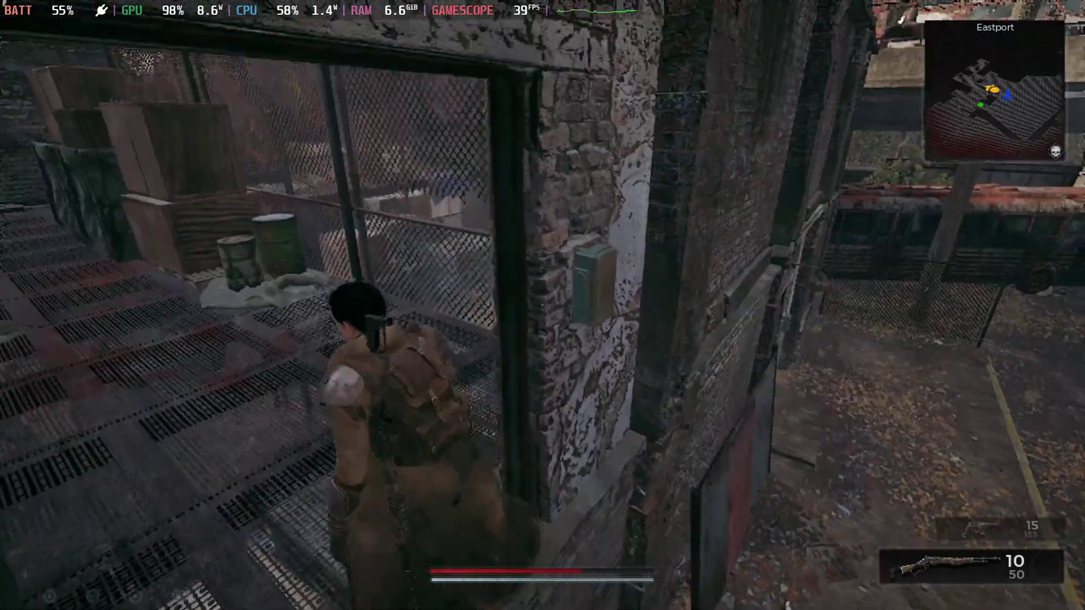